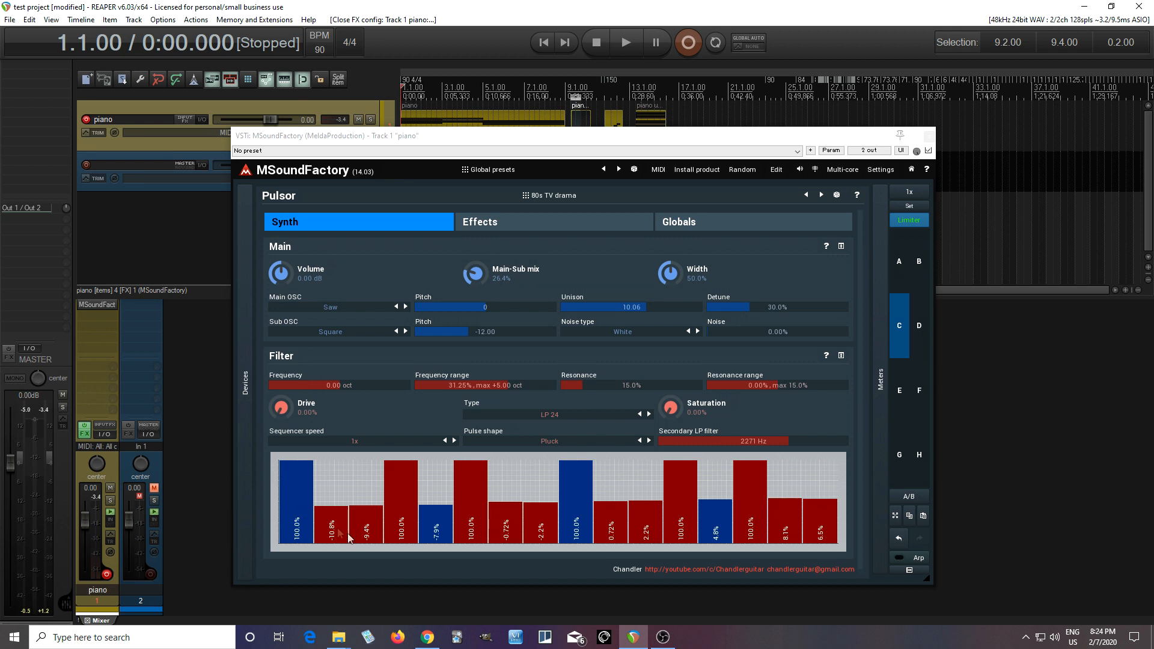
# Step: Audition the Fat Pluck, Sharp Pluck and Sine pulse shapes in the Pulsor filter, and return to Pluck
pyautogui.click(541, 444)
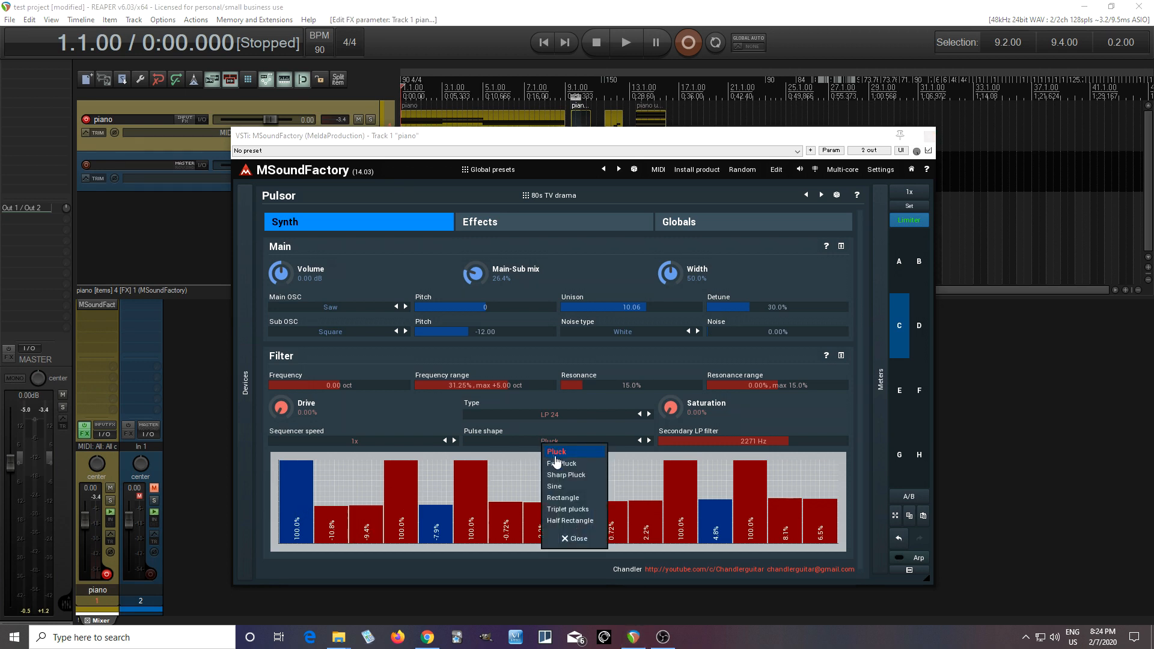
pyautogui.click(563, 464)
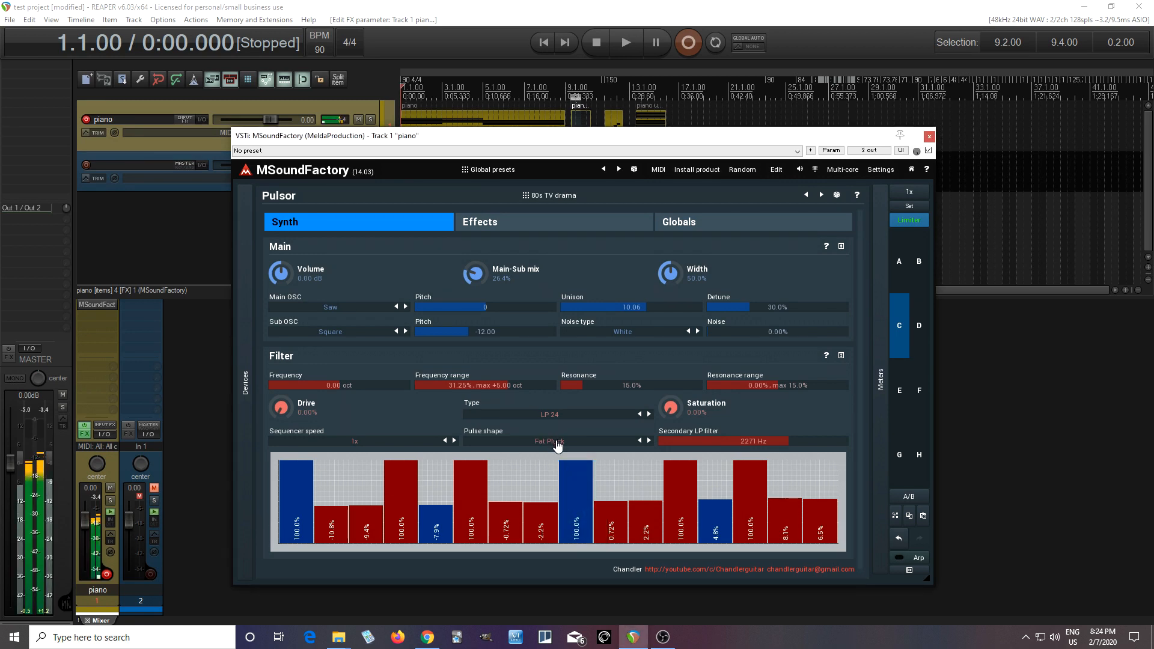
pyautogui.click(558, 445)
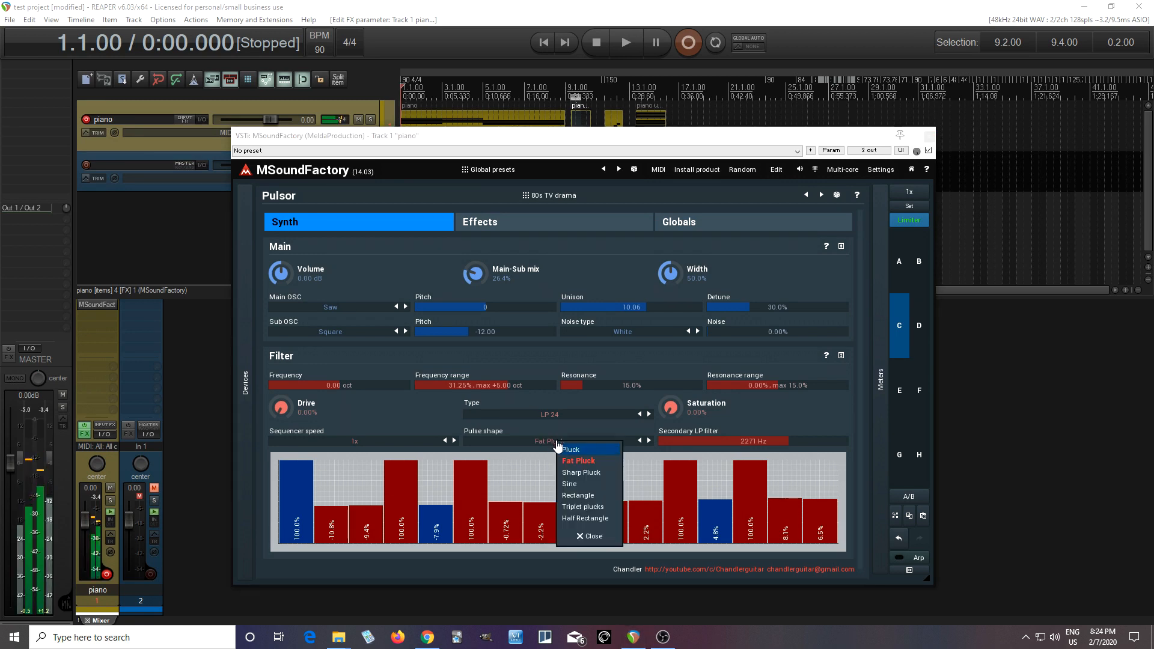
pyautogui.click(590, 473)
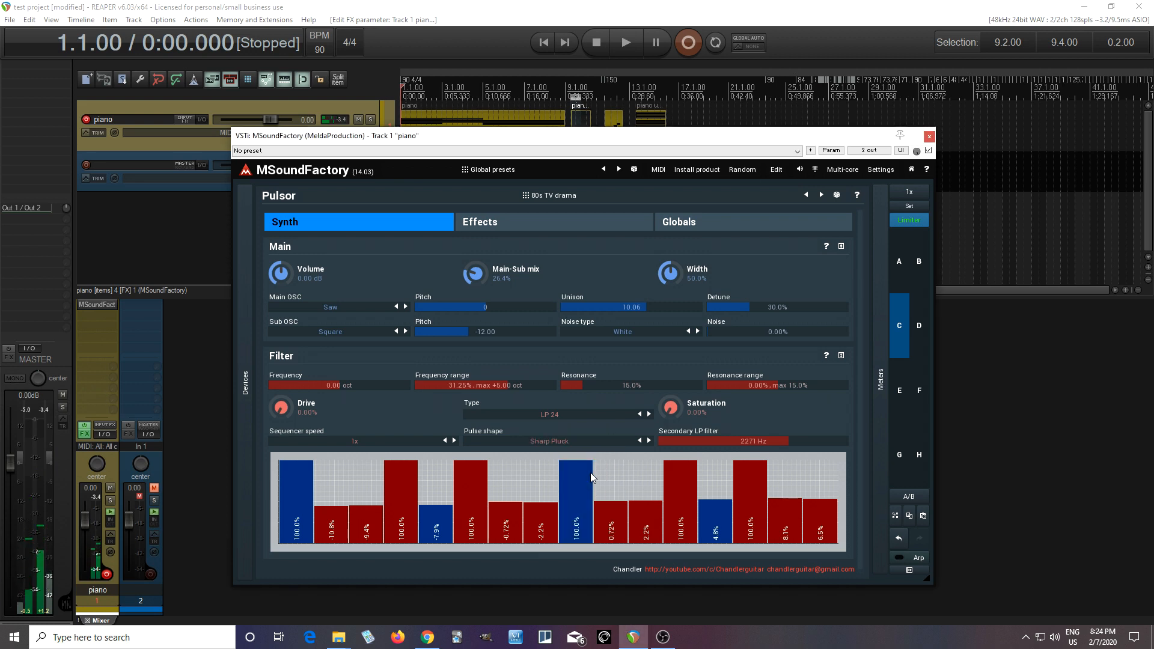
pyautogui.click(579, 443)
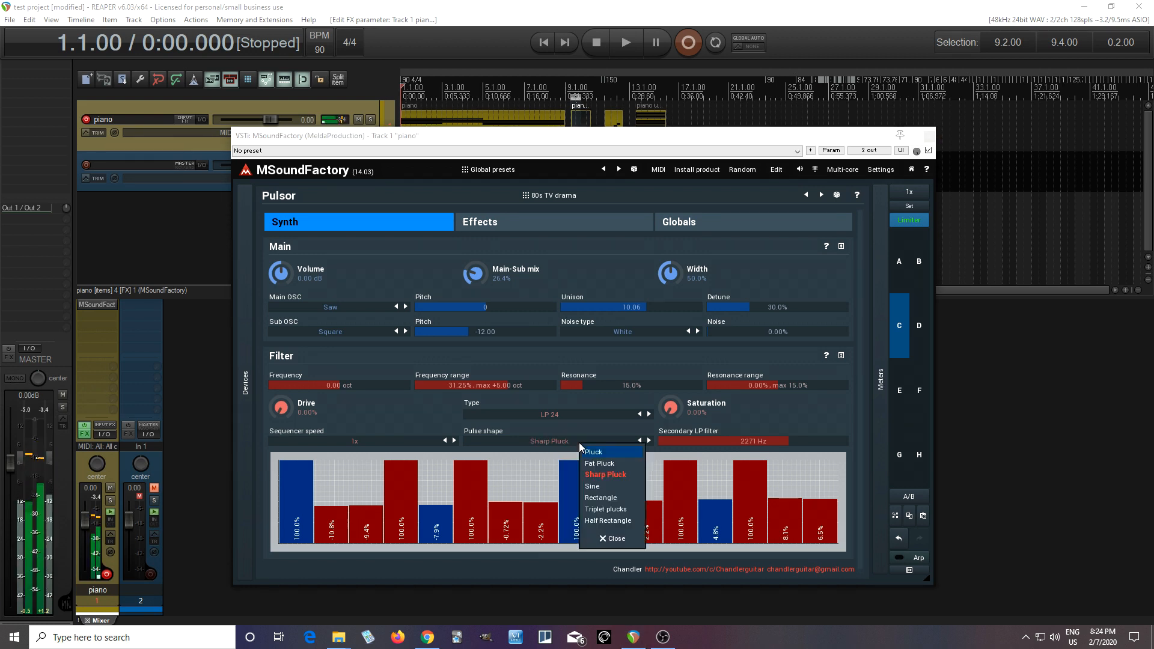
pyautogui.click(612, 487)
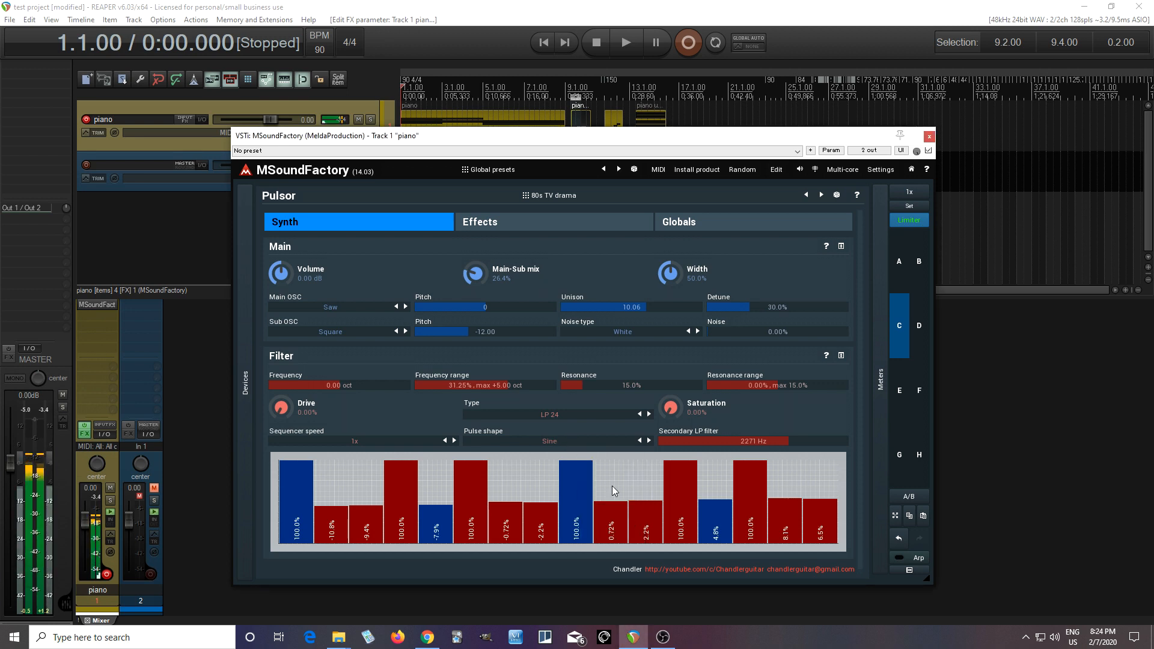
pyautogui.click(568, 439)
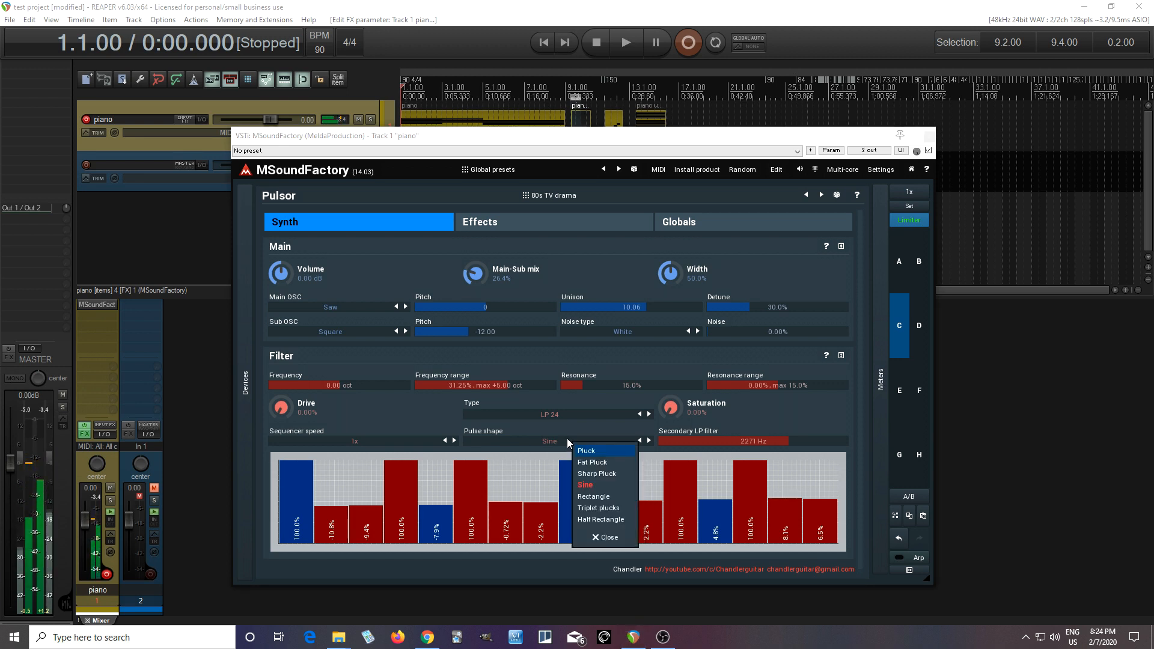
pyautogui.click(590, 450)
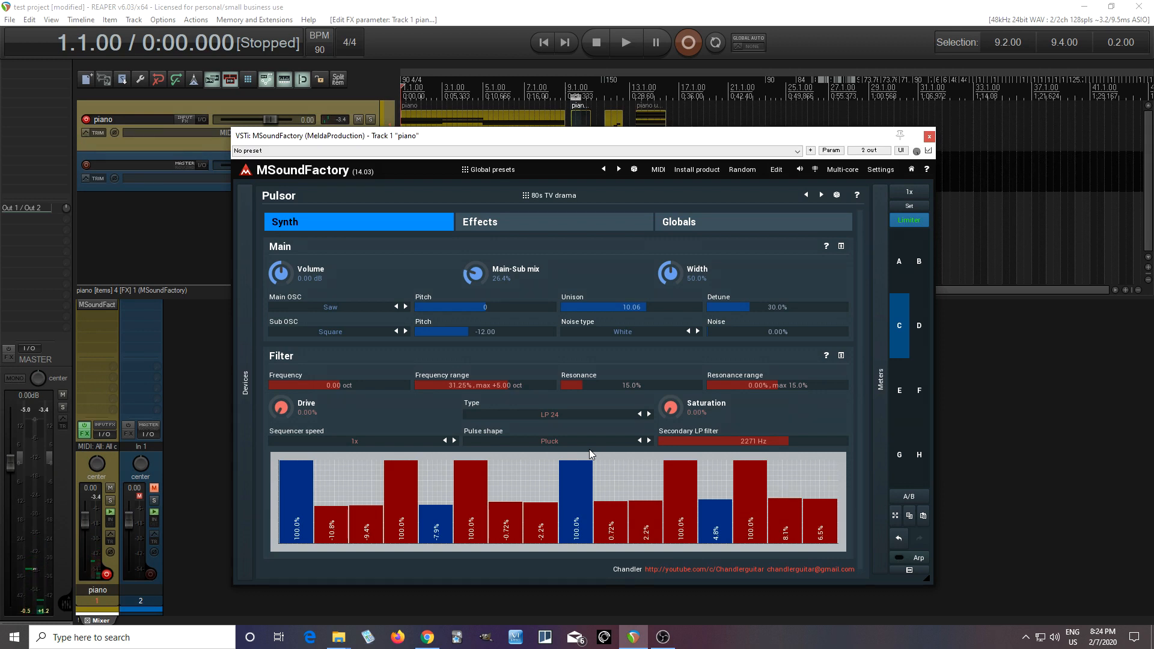
# Step: Switch to preset slot A, enter edit mode, and go through the Oscillator module to the Filter module in the generator grid
pyautogui.click(900, 276)
pyautogui.click(775, 173)
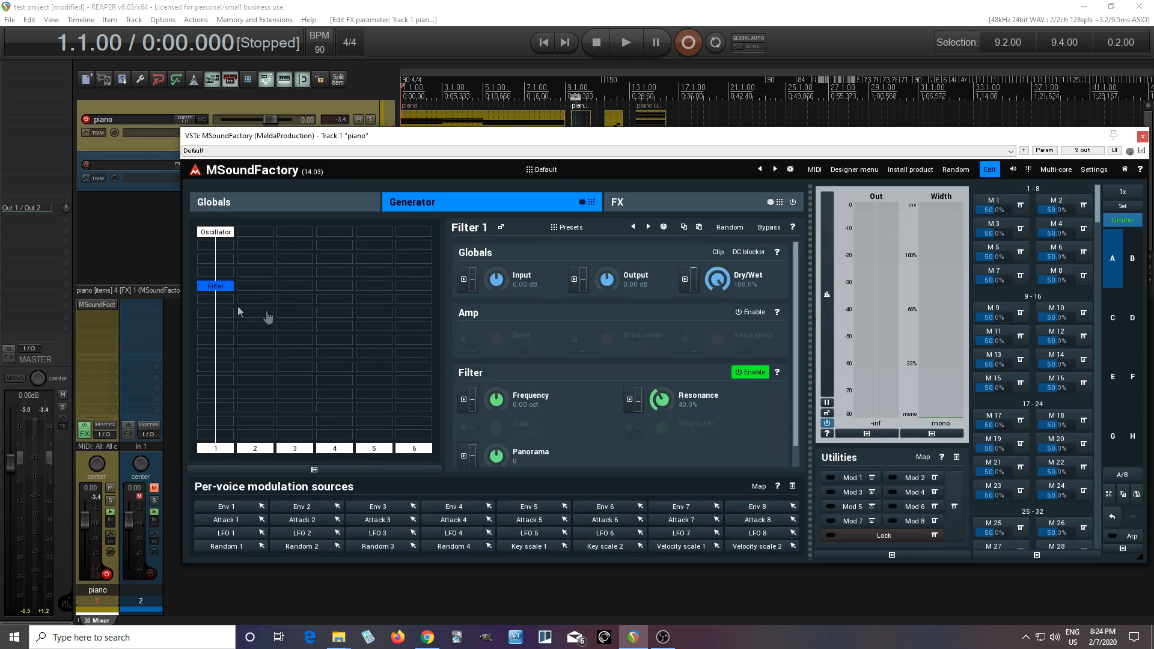
pyautogui.click(218, 233)
pyautogui.click(740, 281)
pyautogui.click(222, 292)
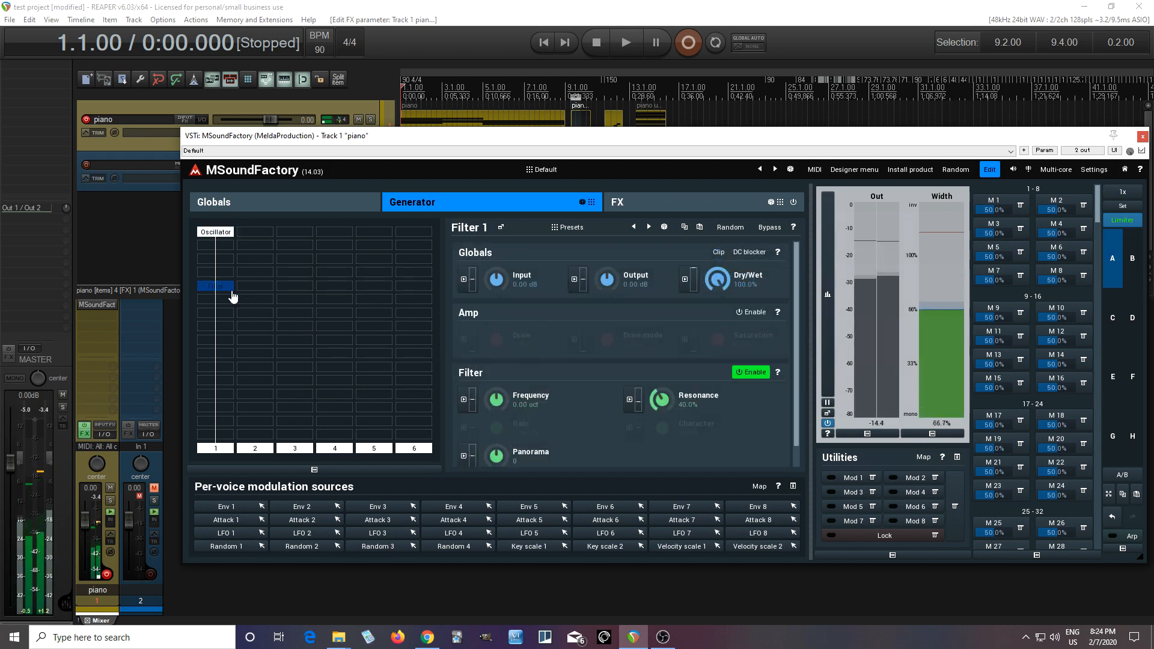
# Step: Modulate the frequency of Filter 1 with LFO 1 and open the LFO's settings
pyautogui.click(464, 400)
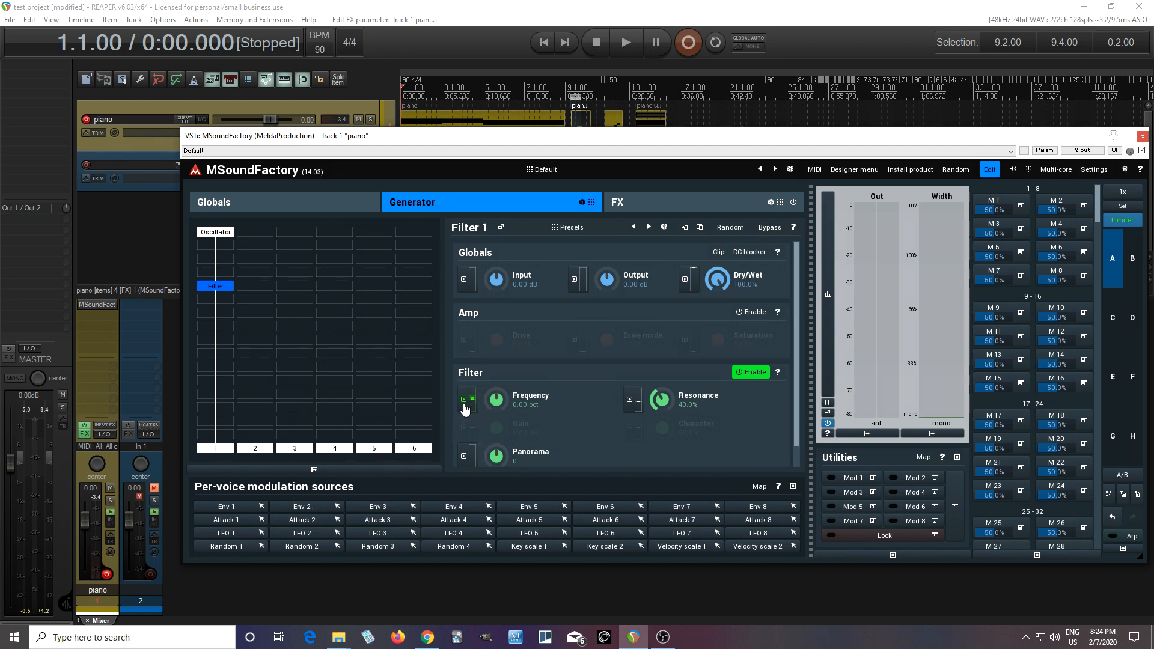
pyautogui.click(464, 406)
pyautogui.click(645, 309)
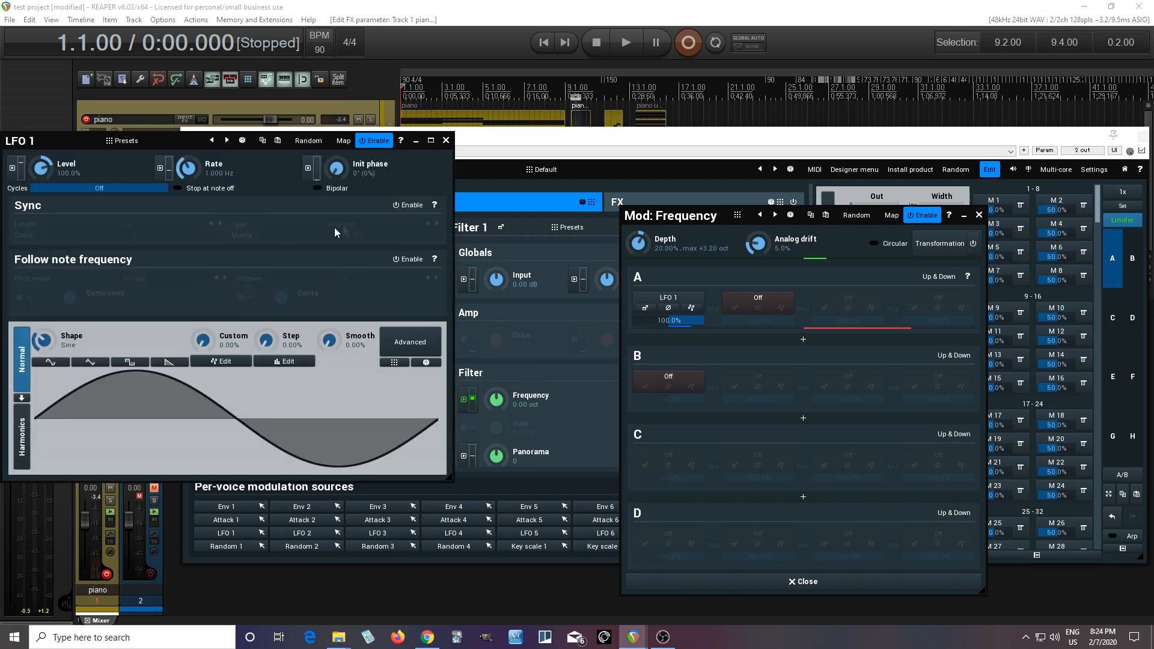
# Step: Enable sync on LFO 1 and set its sync length to 1
pyautogui.click(404, 206)
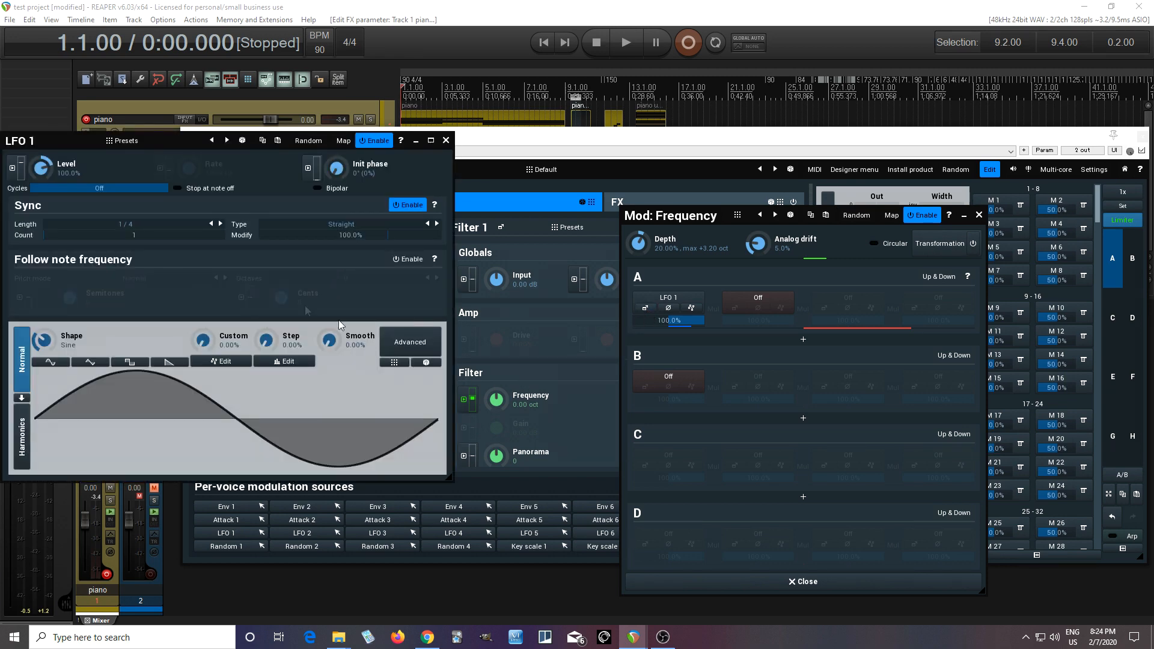
pyautogui.click(64, 227)
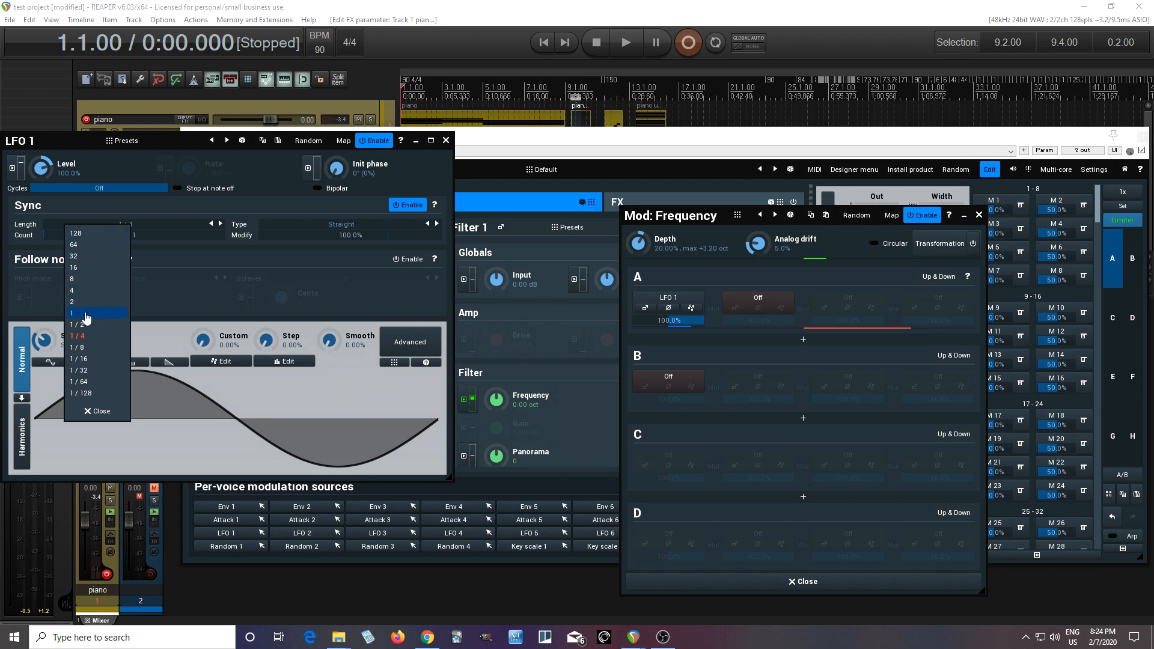
pyautogui.click(87, 313)
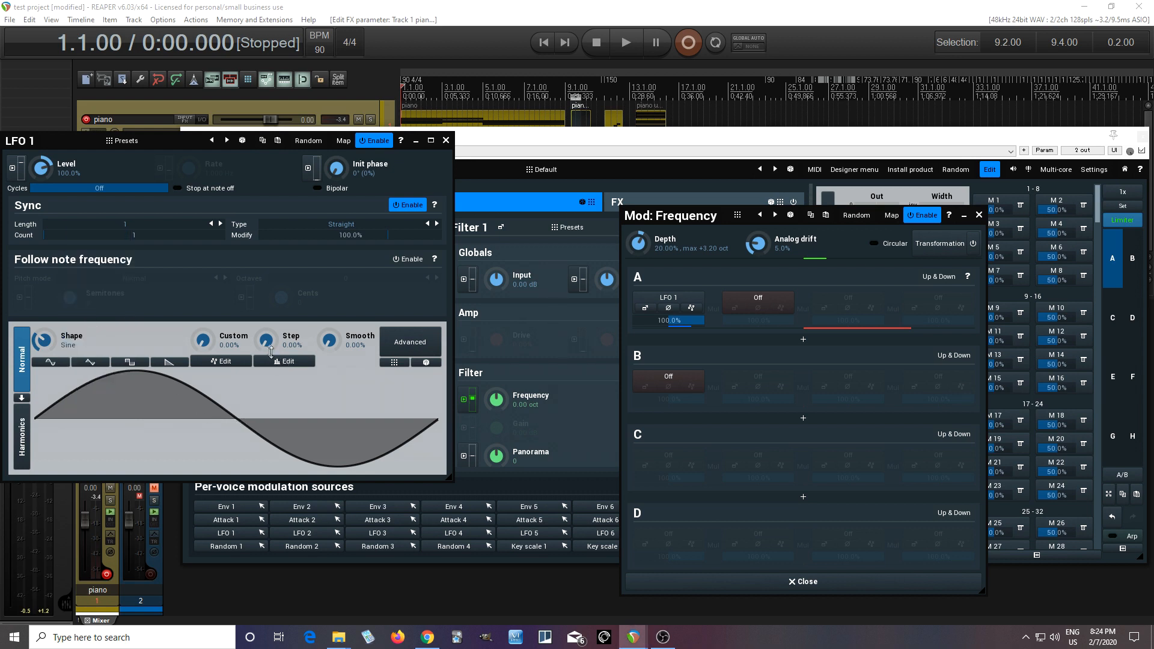
# Step: Raise the LFO 1 step amount to 100% and set its step sequencer to 16 steps
pyautogui.moveTo(266, 340); pyautogui.dragTo(266, 289)
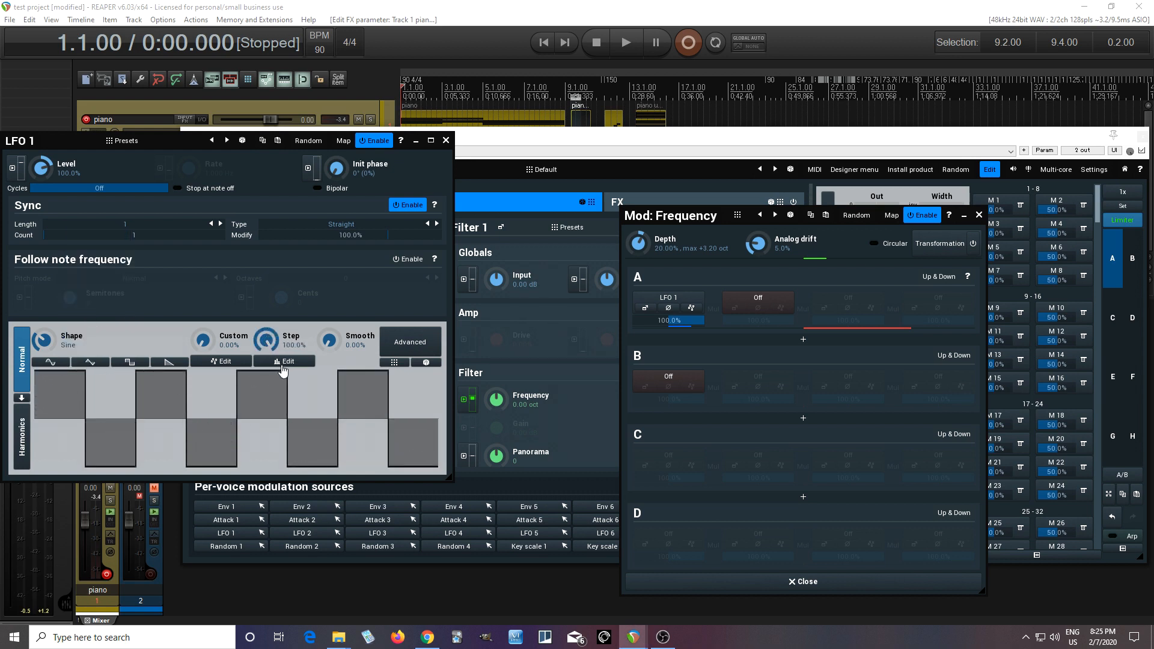
pyautogui.click(283, 362)
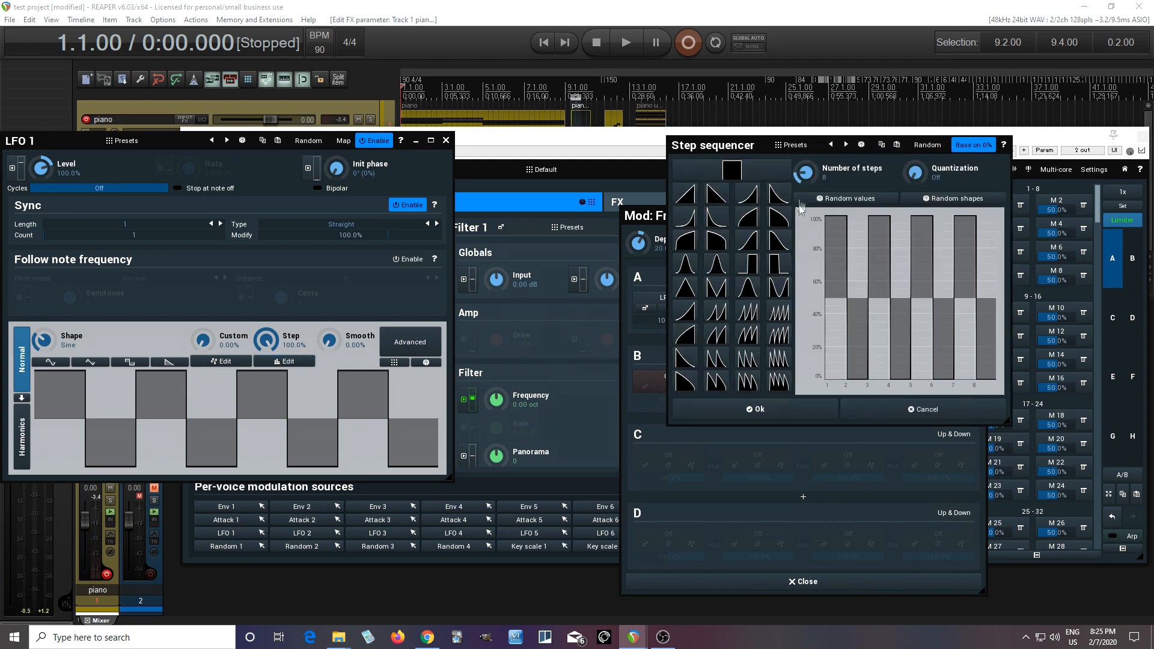
pyautogui.click(805, 174)
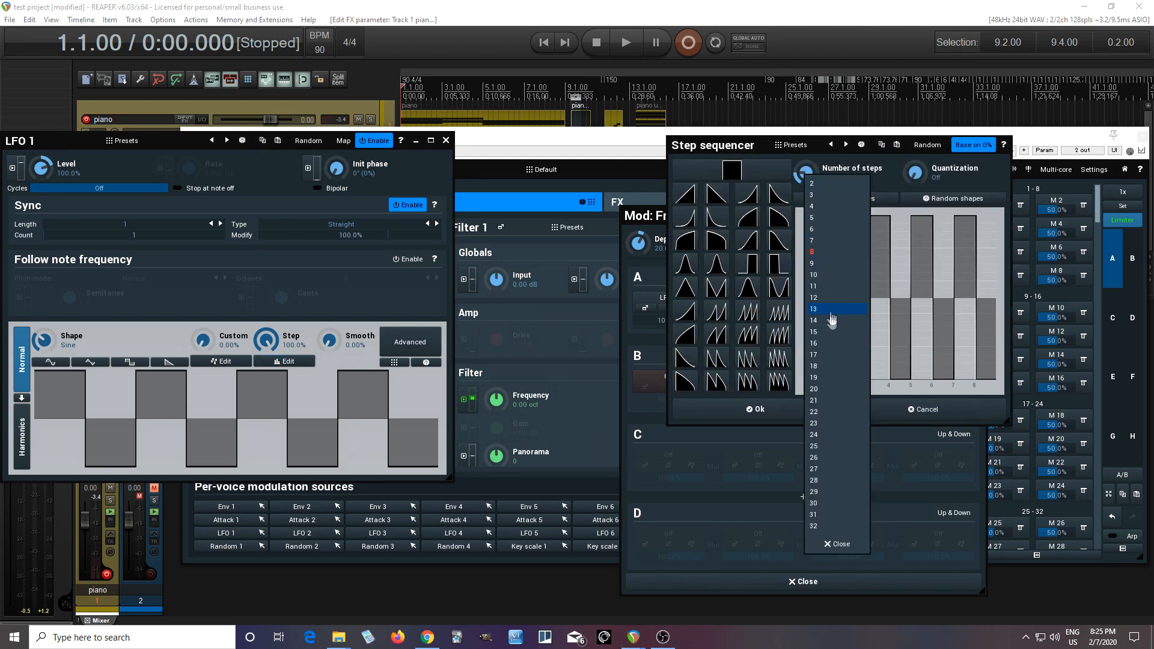
pyautogui.click(827, 347)
# Step: Pick the convex falling shape and paint it across all 16 sequencer steps at nearly full height
pyautogui.moveTo(714, 148); pyautogui.dragTo(580, 151)
pyautogui.click(646, 221)
pyautogui.moveTo(701, 226); pyautogui.dragTo(857, 224)
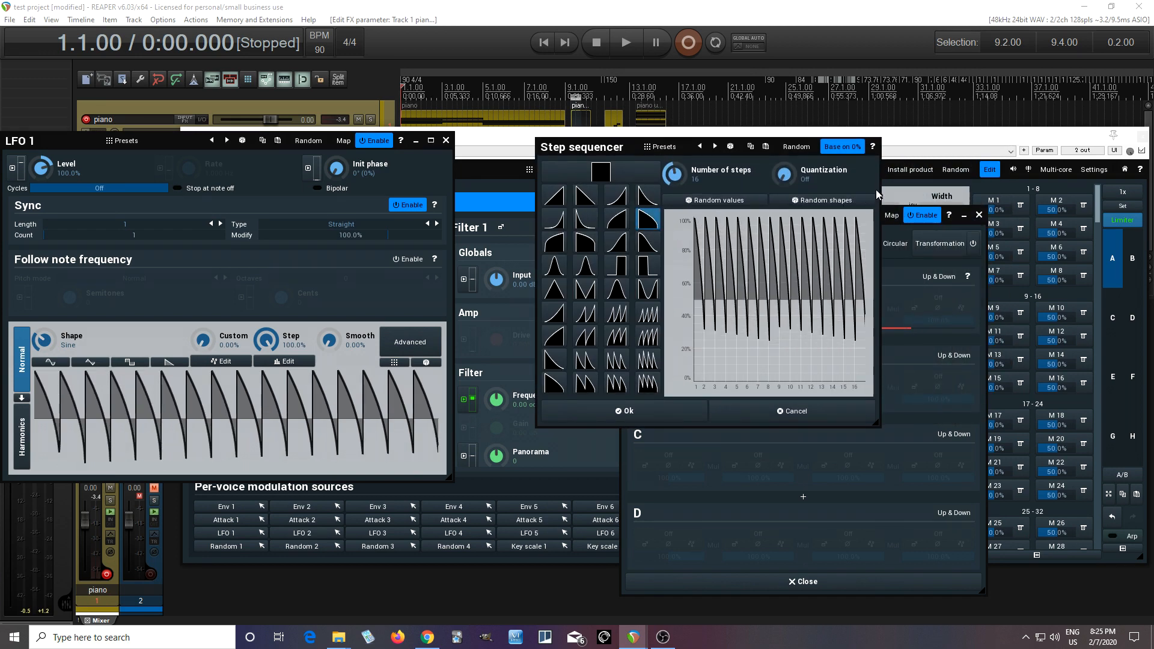
# Step: Lower sequencer steps 2–3, 5–6, 8–9, 11–12, 14 and 16 to about 0%, and accept the pattern
pyautogui.moveTo(715, 359)
pyautogui.mouseDown()
pyautogui.moveTo(711, 379)
pyautogui.moveTo(725, 396)
pyautogui.moveTo(712, 386)
pyautogui.moveTo(816, 388)
pyautogui.mouseUp()
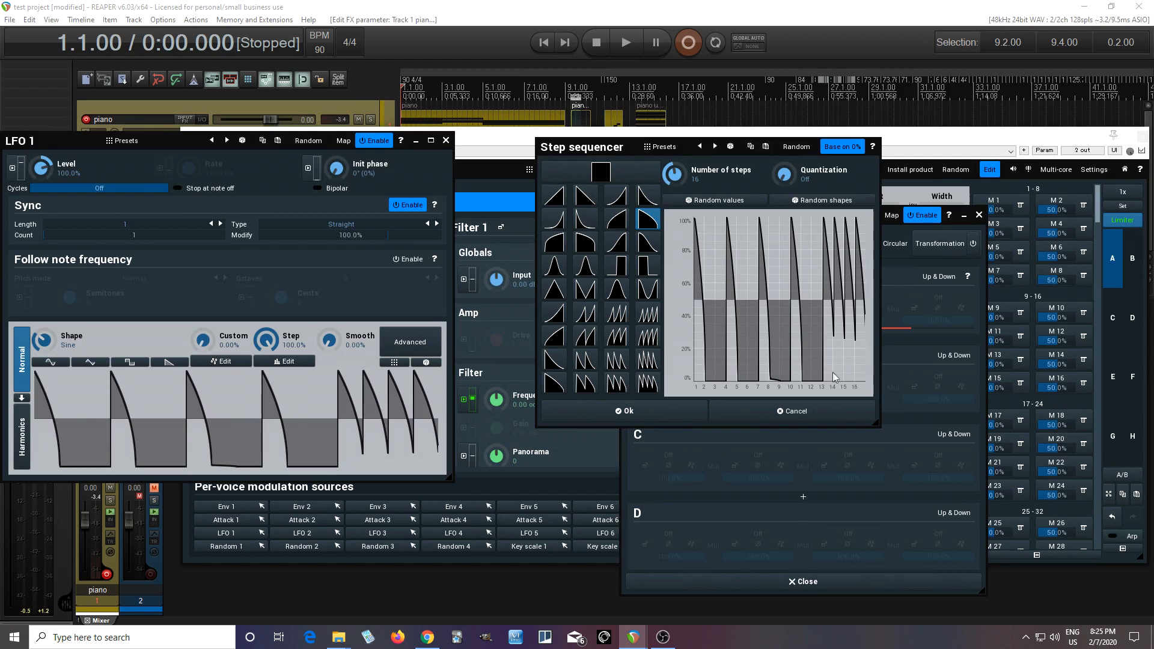
pyautogui.click(844, 385)
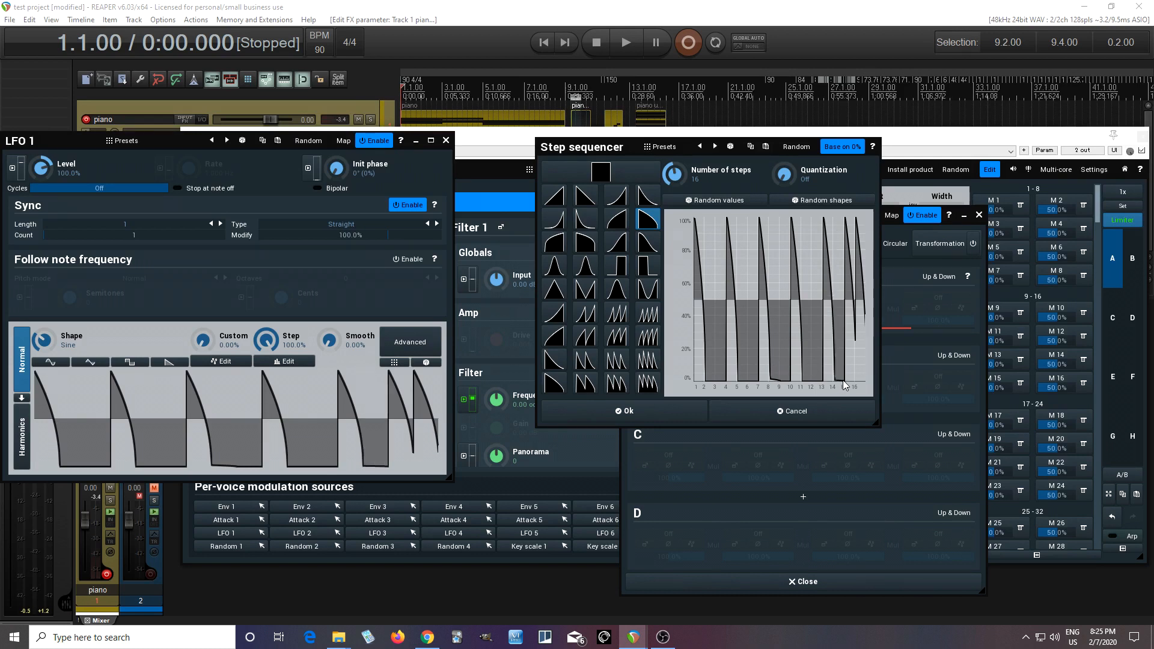
pyautogui.click(864, 378)
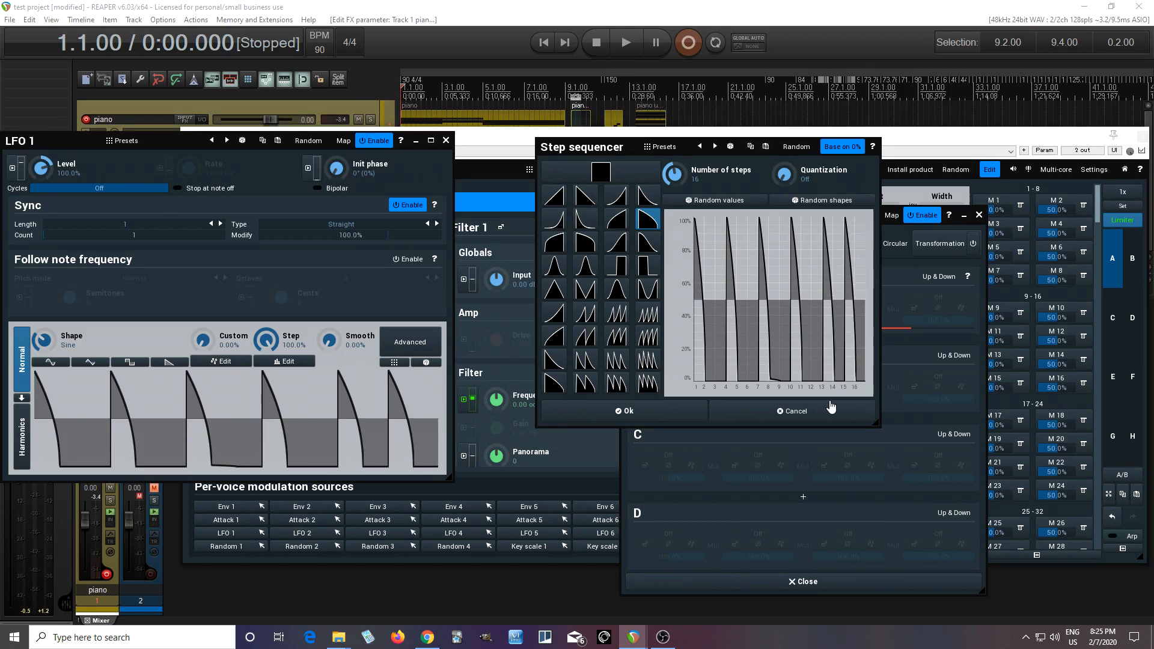
pyautogui.click(655, 414)
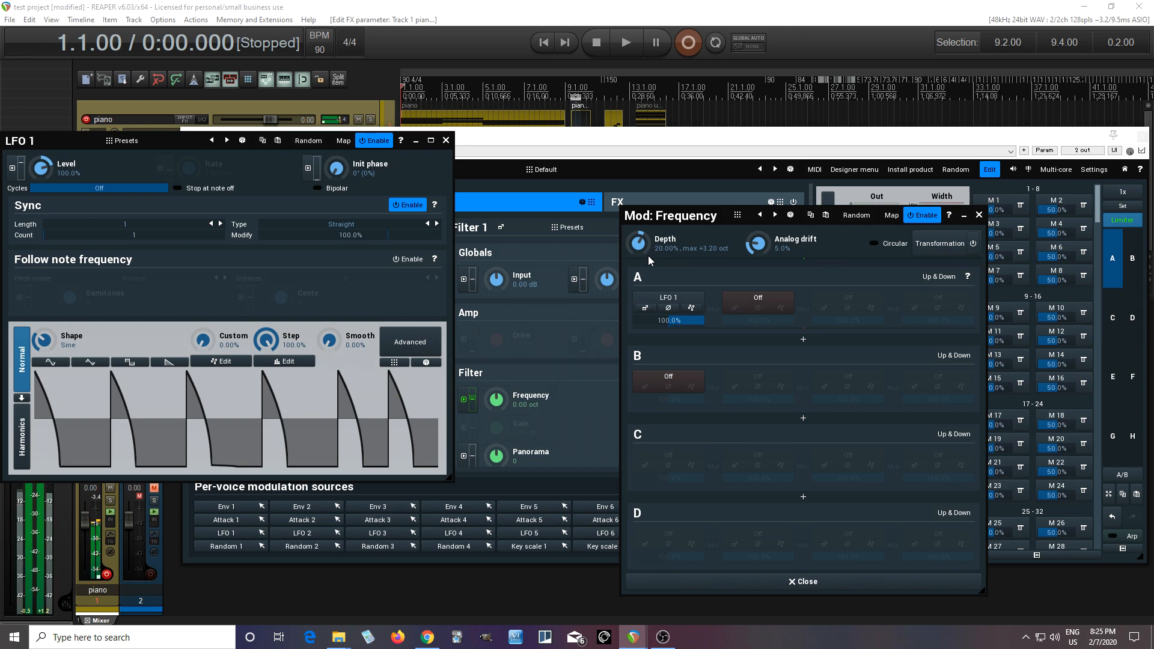
# Step: Close the modulation and LFO windows, and set Filter 1's resonance to about 32.8% and frequency to about -0.19 oct
pyautogui.click(776, 576)
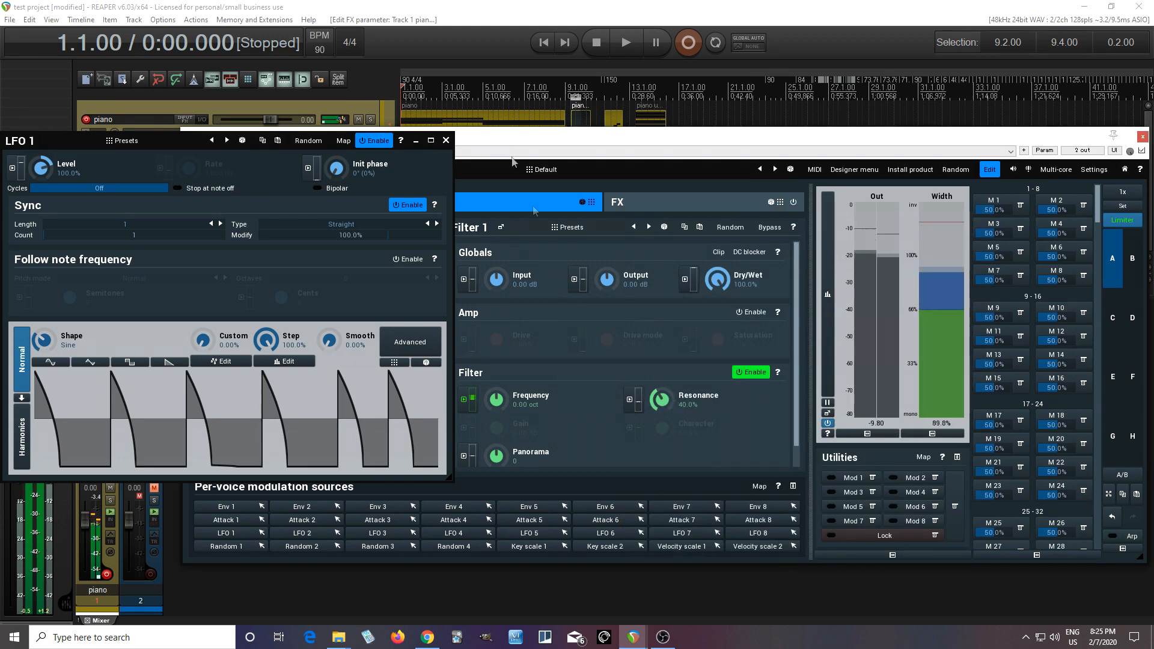
pyautogui.click(446, 141)
pyautogui.moveTo(662, 400); pyautogui.dragTo(662, 416)
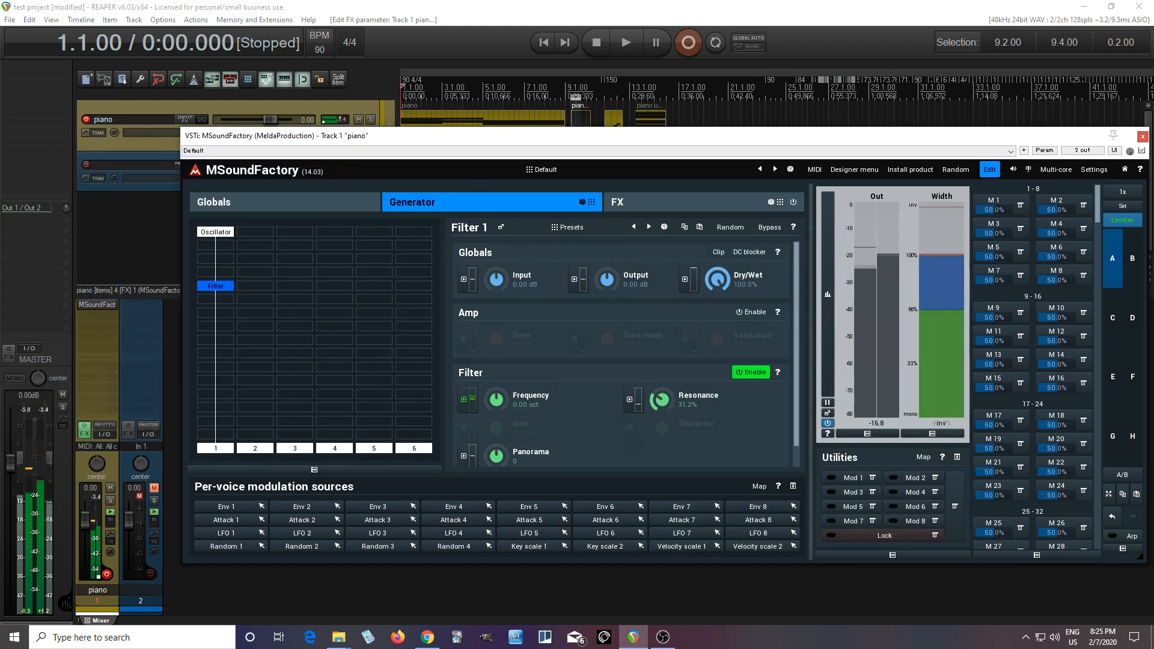
pyautogui.moveTo(497, 400); pyautogui.dragTo(504, 407)
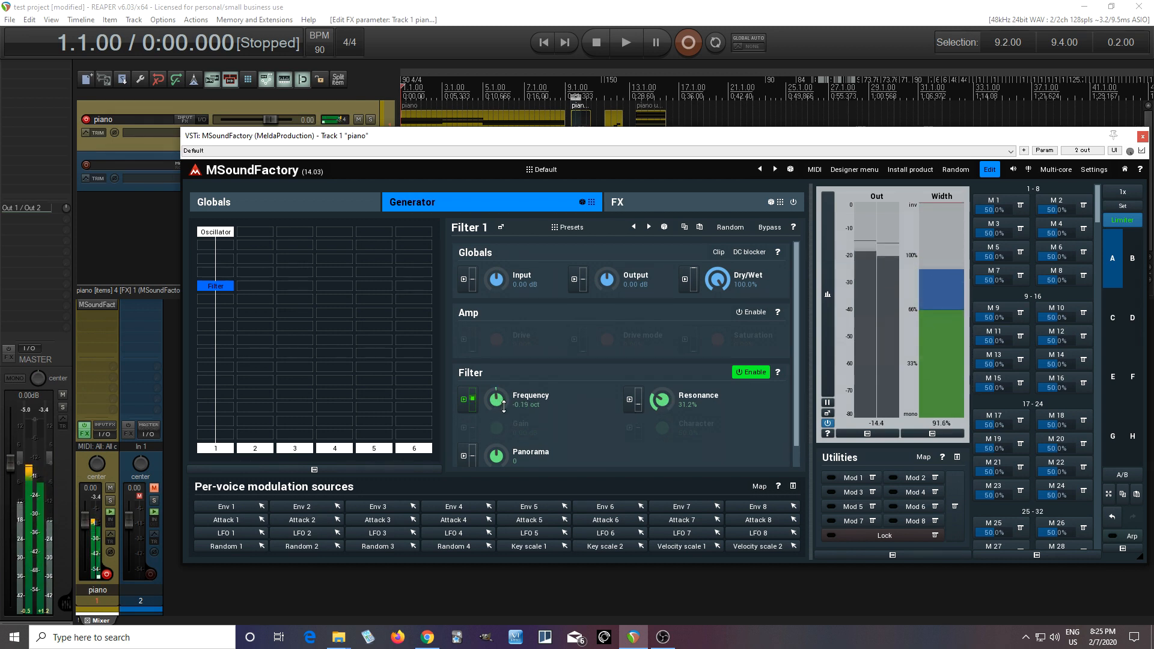
pyautogui.moveTo(661, 416); pyautogui.dragTo(660, 414)
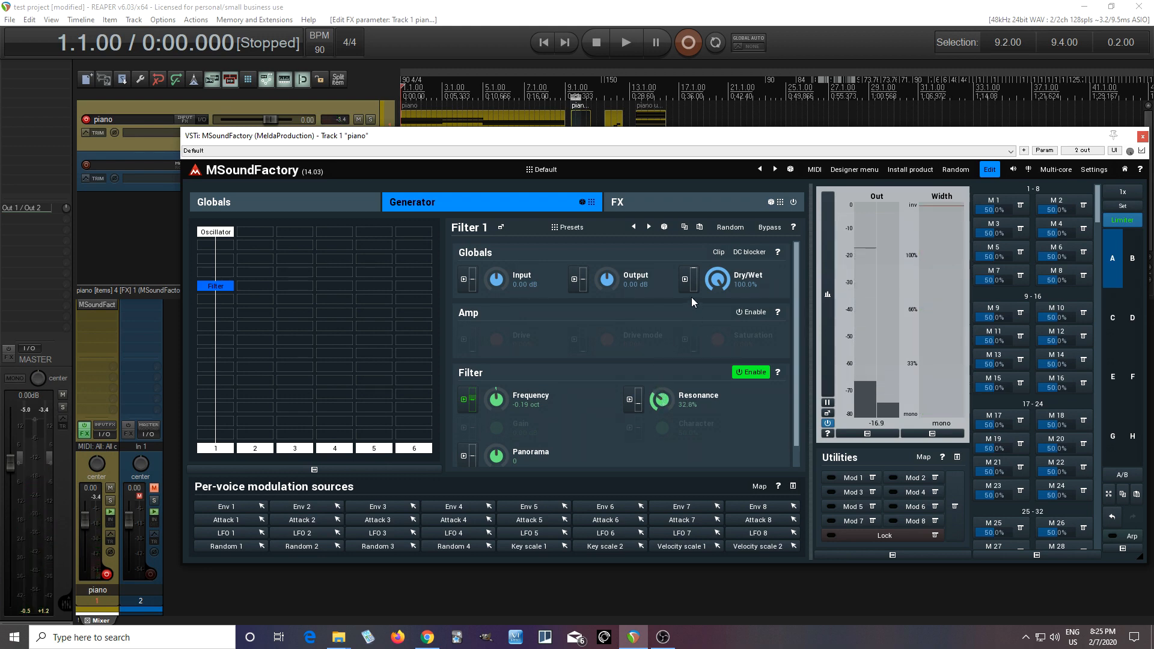
# Step: Add a second Filter module in column 2 beside the first one, leaving its Amp section disabled
pyautogui.click(253, 293)
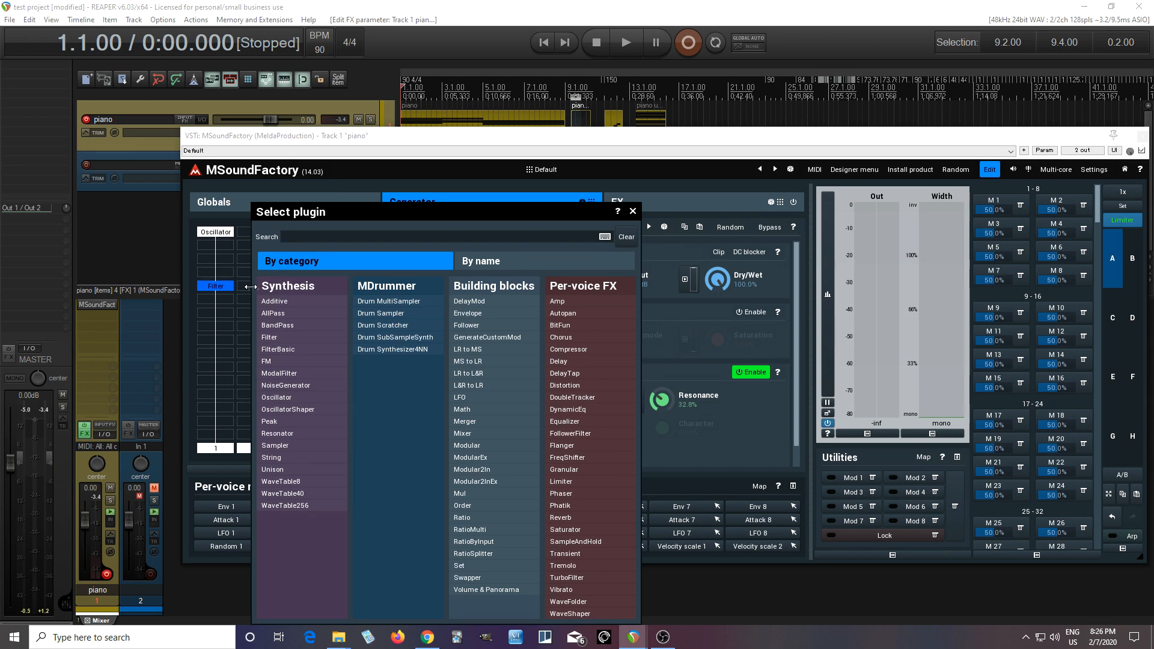
pyautogui.click(269, 337)
pyautogui.click(744, 312)
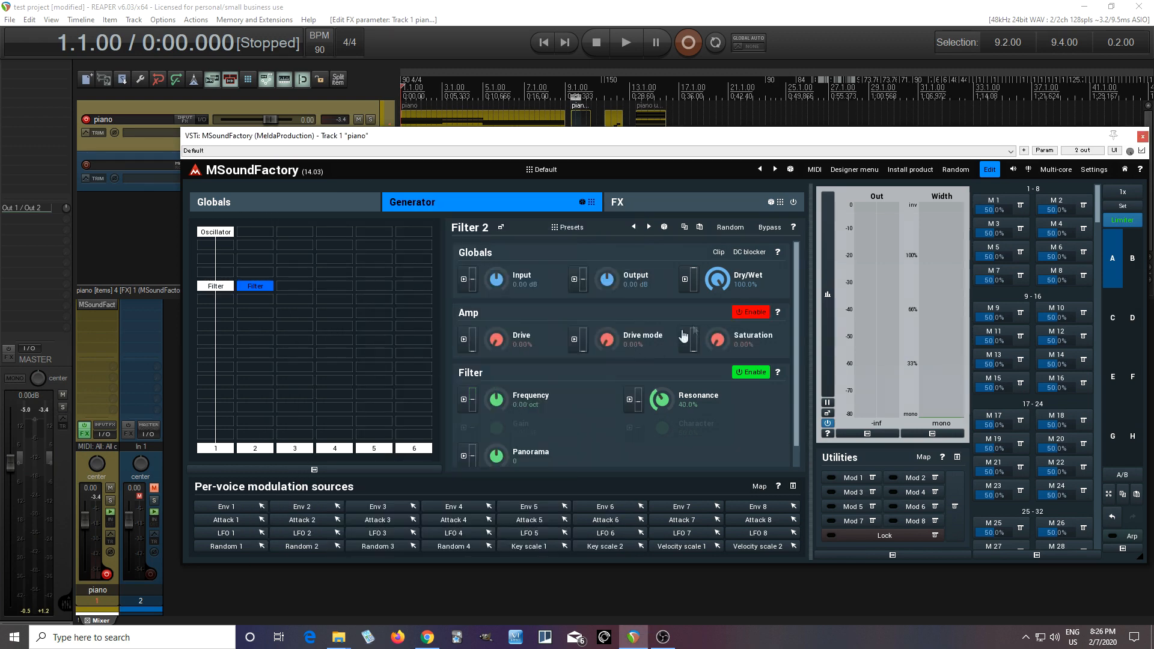
pyautogui.click(744, 312)
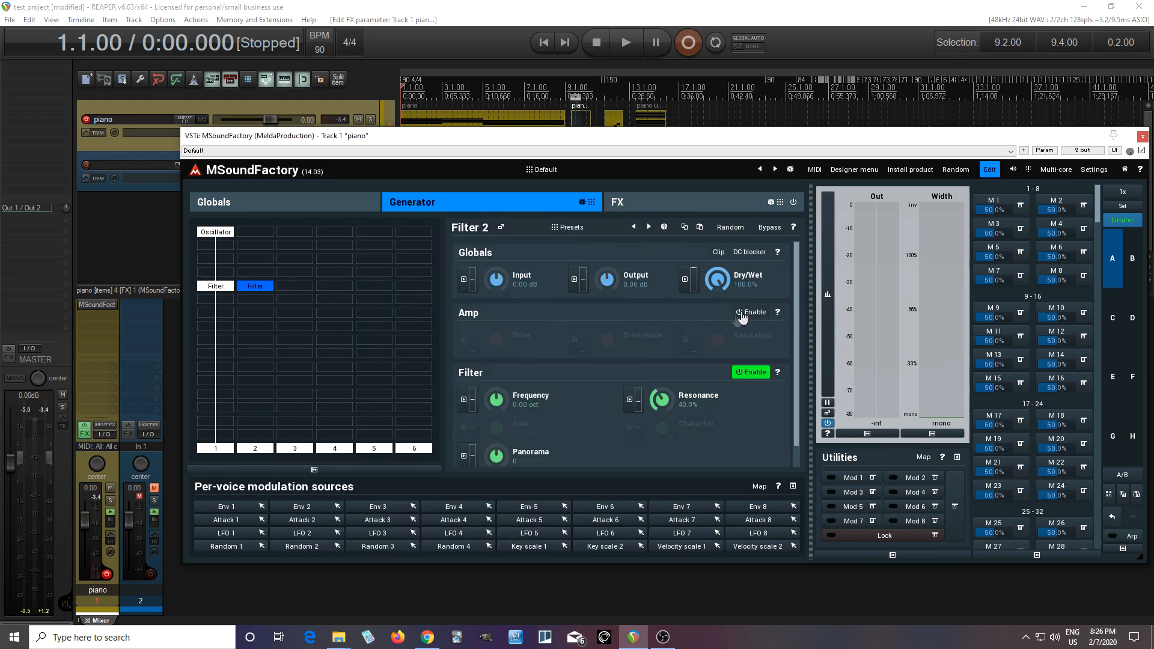
# Step: Set the input of Filter 2 to 1 in its plugin settings
pyautogui.rightClick(257, 288)
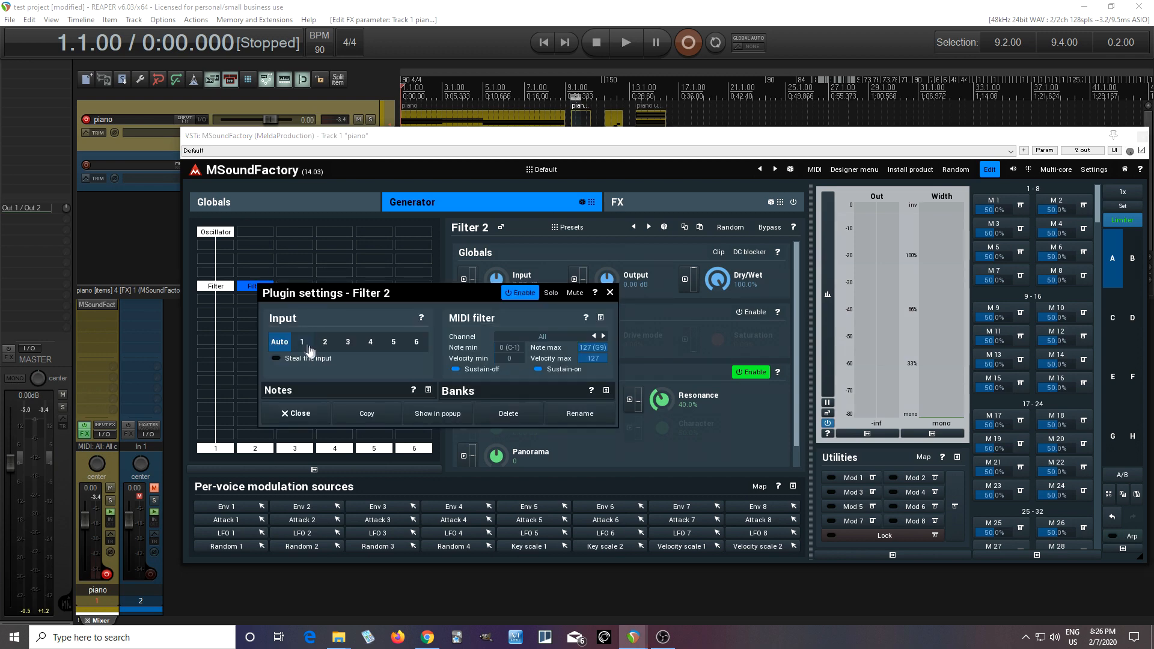
pyautogui.click(302, 344)
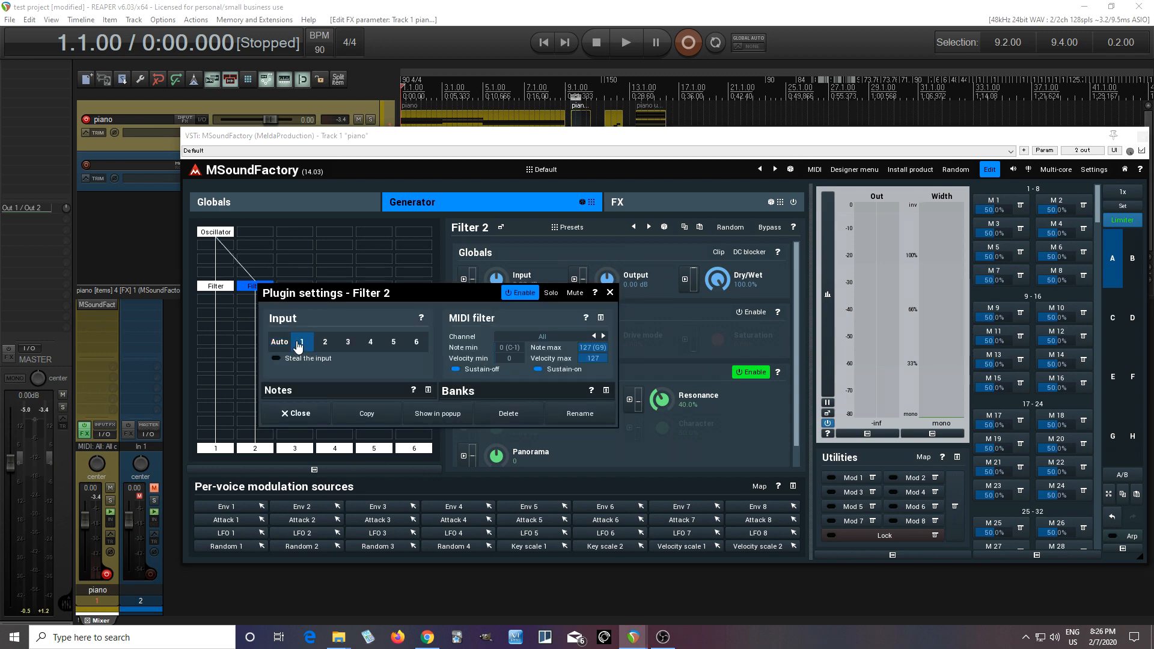
pyautogui.click(282, 415)
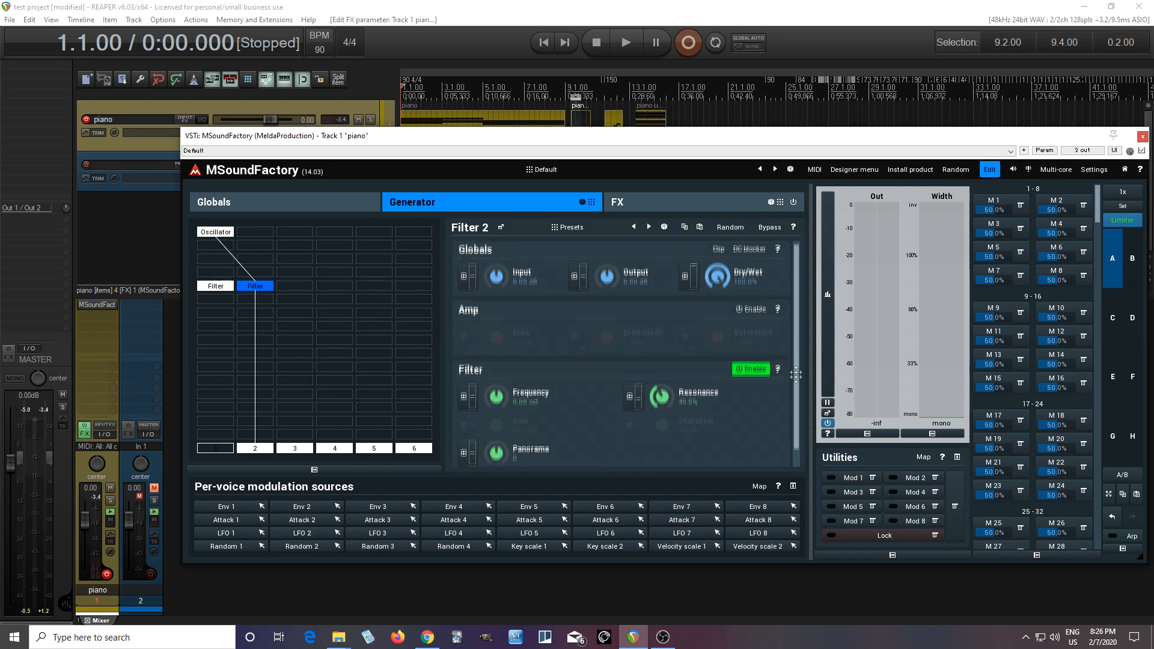
# Step: Set the Filter 2 type to LP 24
pyautogui.scroll(-1, 601, 391)
pyautogui.click(552, 456)
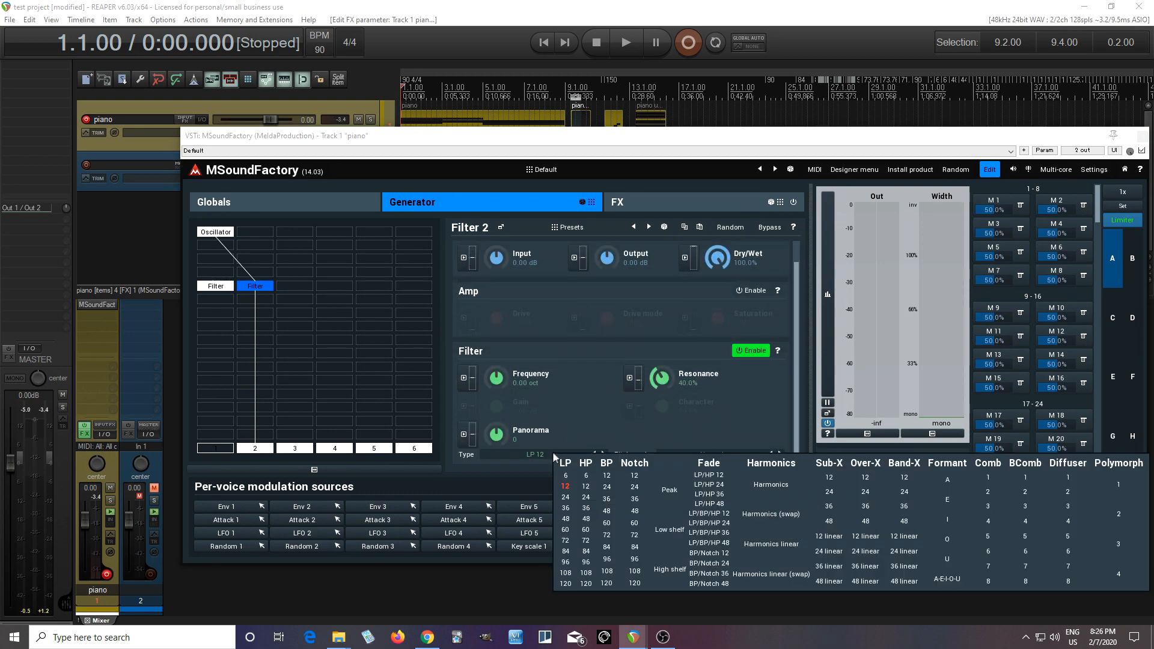
pyautogui.click(565, 498)
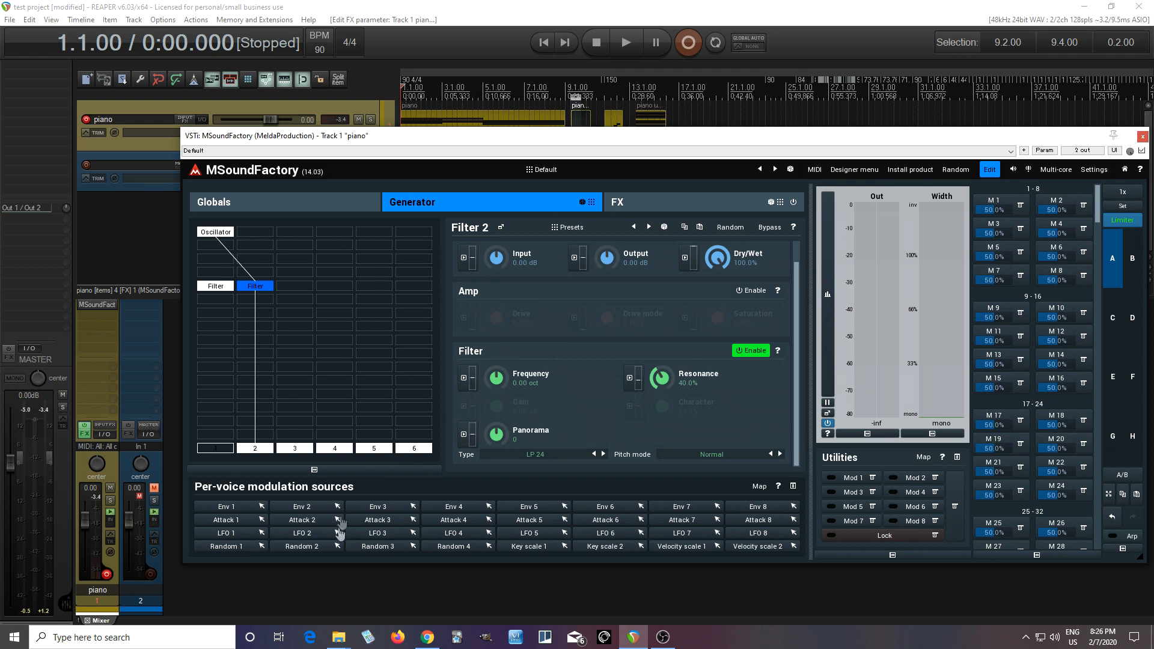
# Step: Modulate Filter 2's frequency with LFO 2, and set the LFO's Step amount to 100%
pyautogui.click(467, 379)
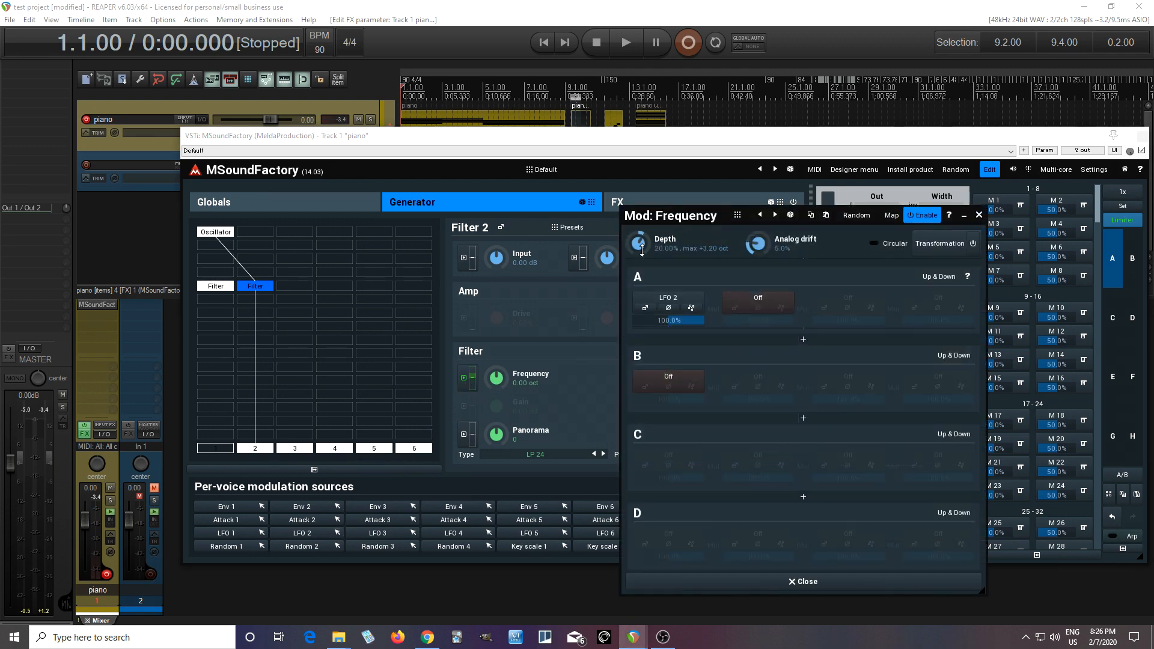
pyautogui.click(650, 309)
pyautogui.moveTo(264, 352); pyautogui.dragTo(266, 301)
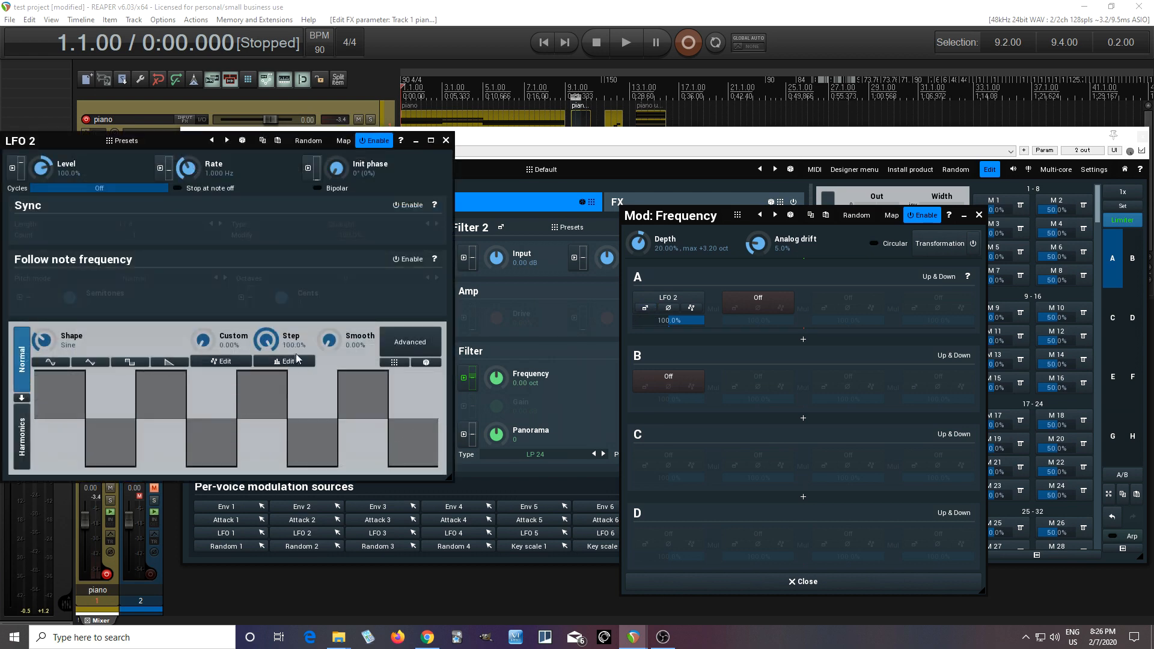
# Step: Enable sync for LFO 2 with a length of 1
pyautogui.click(421, 209)
pyautogui.click(150, 227)
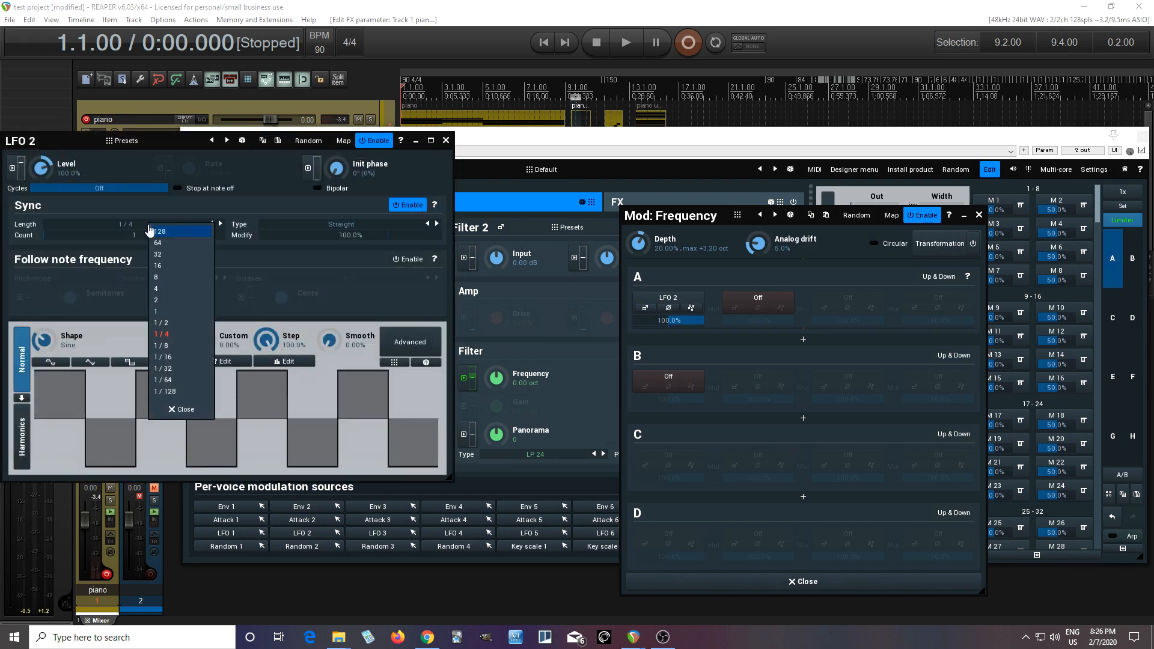
pyautogui.click(171, 313)
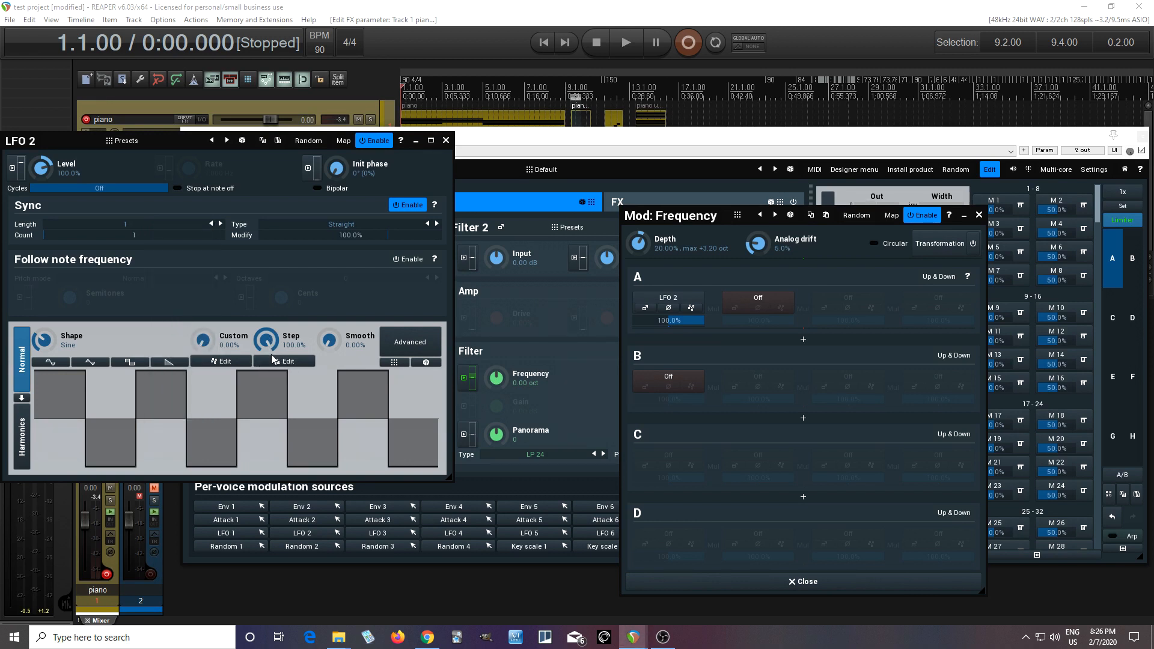
# Step: Sequence LFO 2 with full-height falling convex curves on steps 1, 4 and 7, and set the other steps to 0%
pyautogui.click(282, 361)
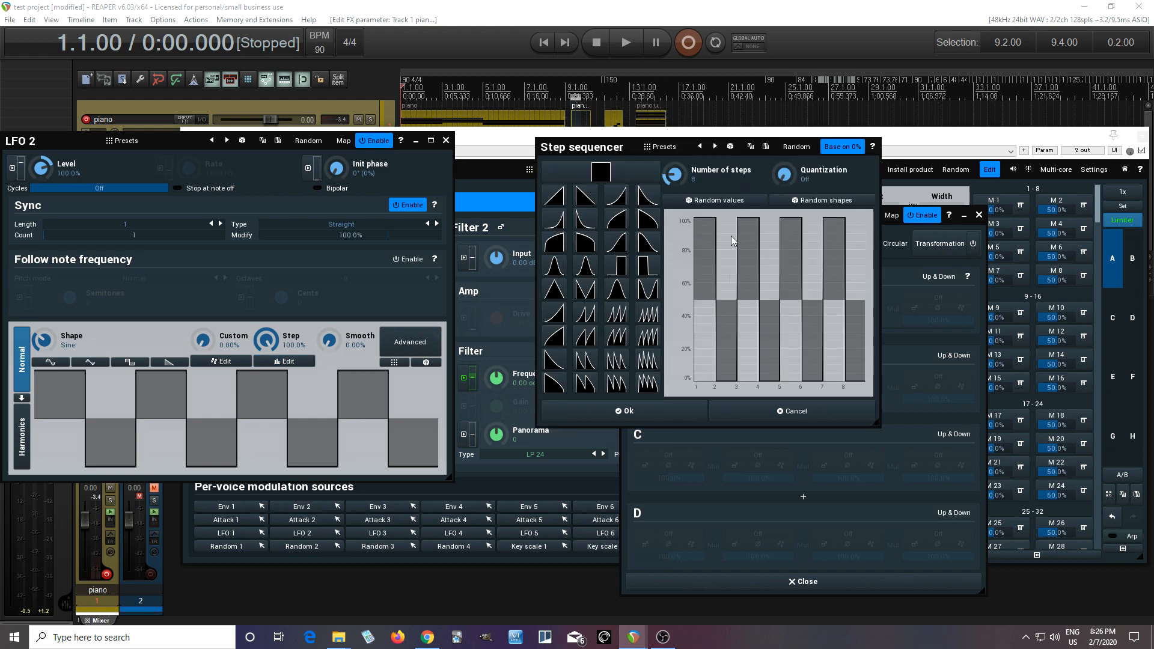
pyautogui.click(644, 223)
pyautogui.click(702, 229)
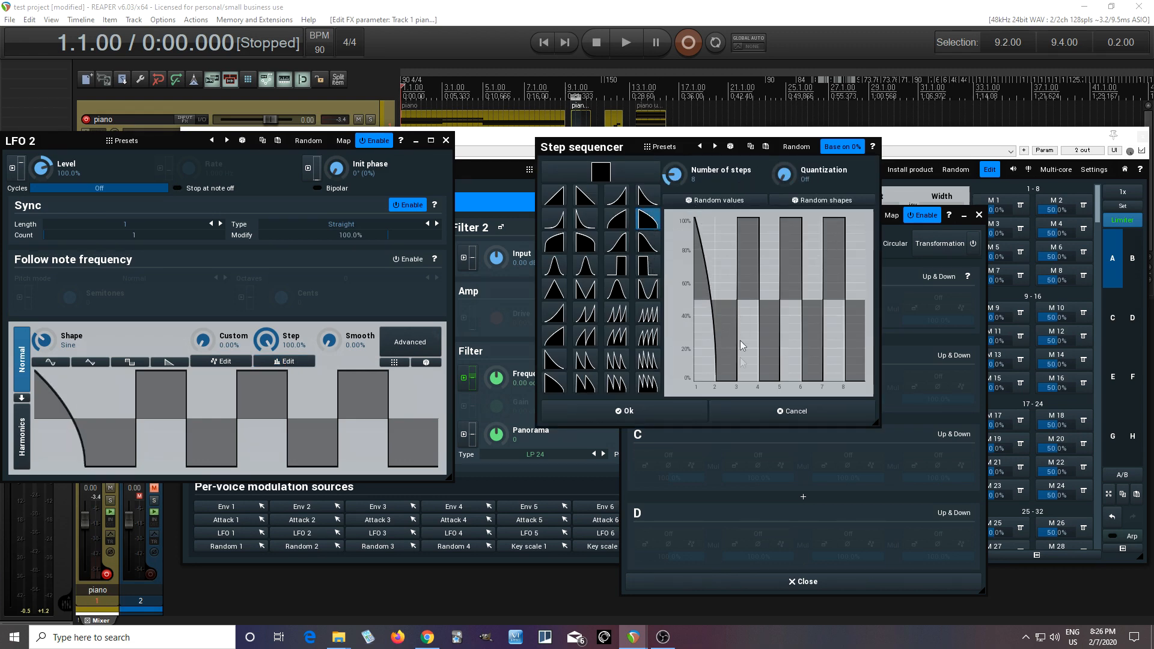
pyautogui.click(740, 382)
pyautogui.moveTo(739, 383); pyautogui.dragTo(744, 388)
pyautogui.click(773, 241)
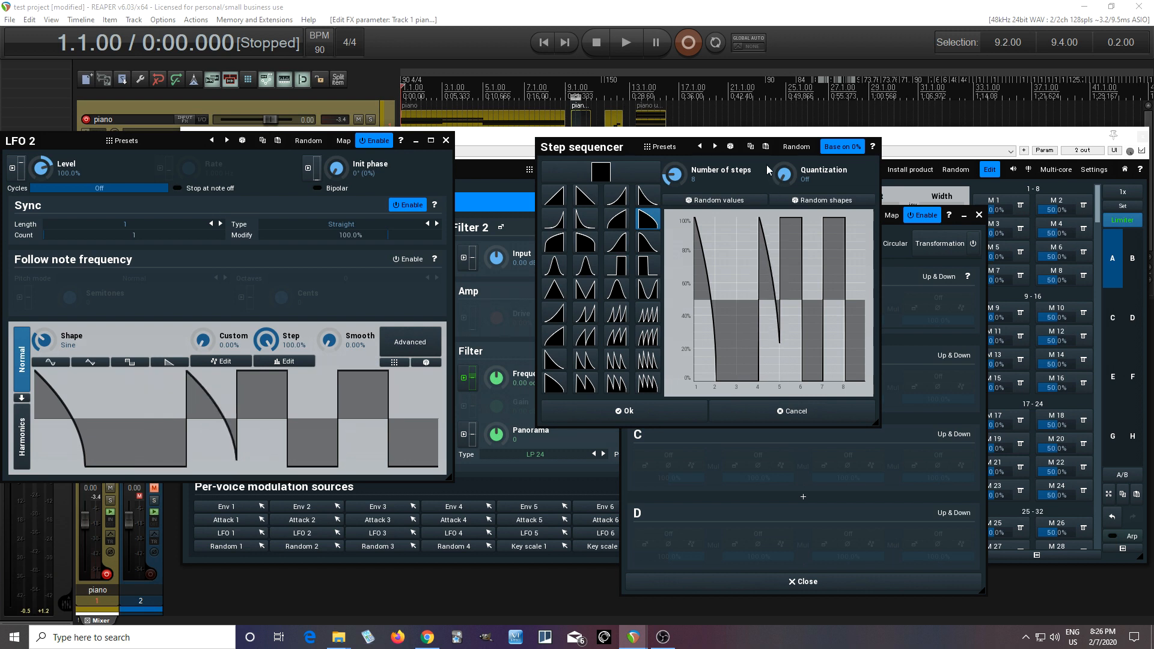
pyautogui.click(792, 374)
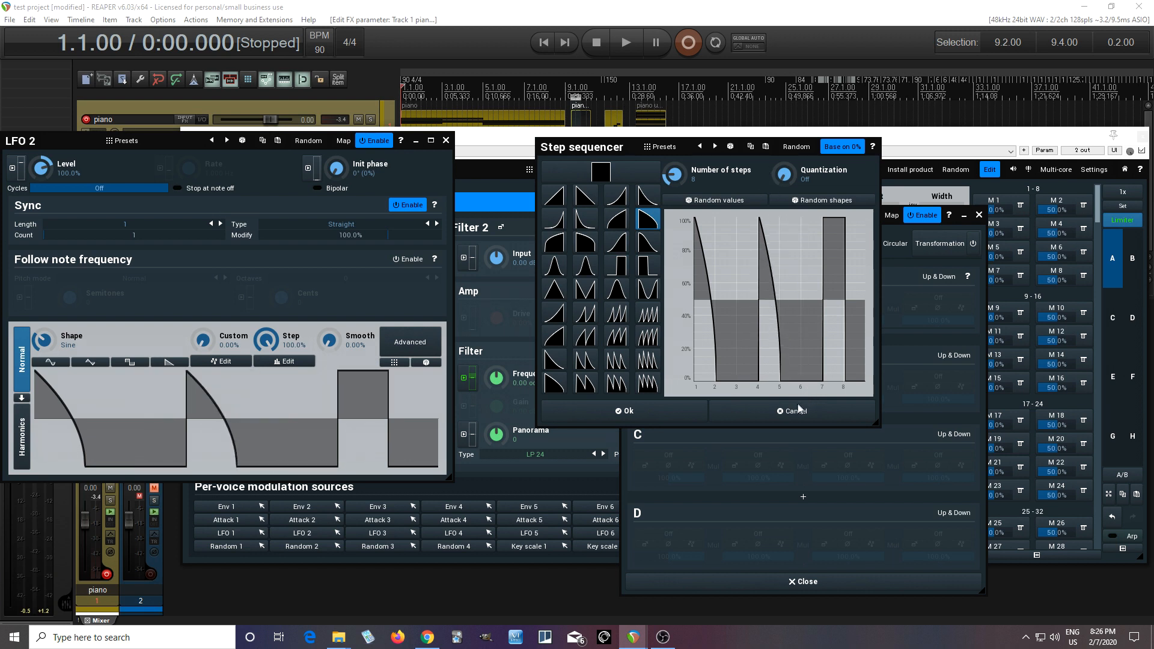
pyautogui.click(840, 275)
pyautogui.click(855, 355)
pyautogui.moveTo(855, 355); pyautogui.dragTo(857, 439)
pyautogui.click(692, 420)
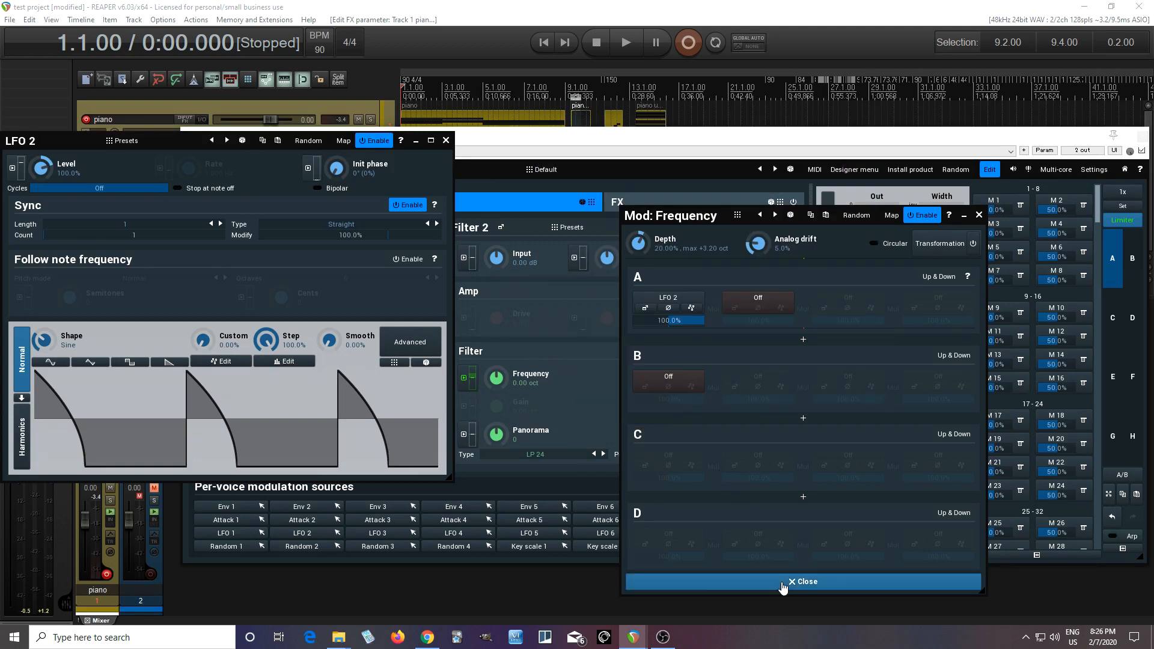
# Step: Close the modulation and LFO windows, and set Filter 2's frequency to about -0.26 oct and resonance to about 38.0%
pyautogui.click(782, 586)
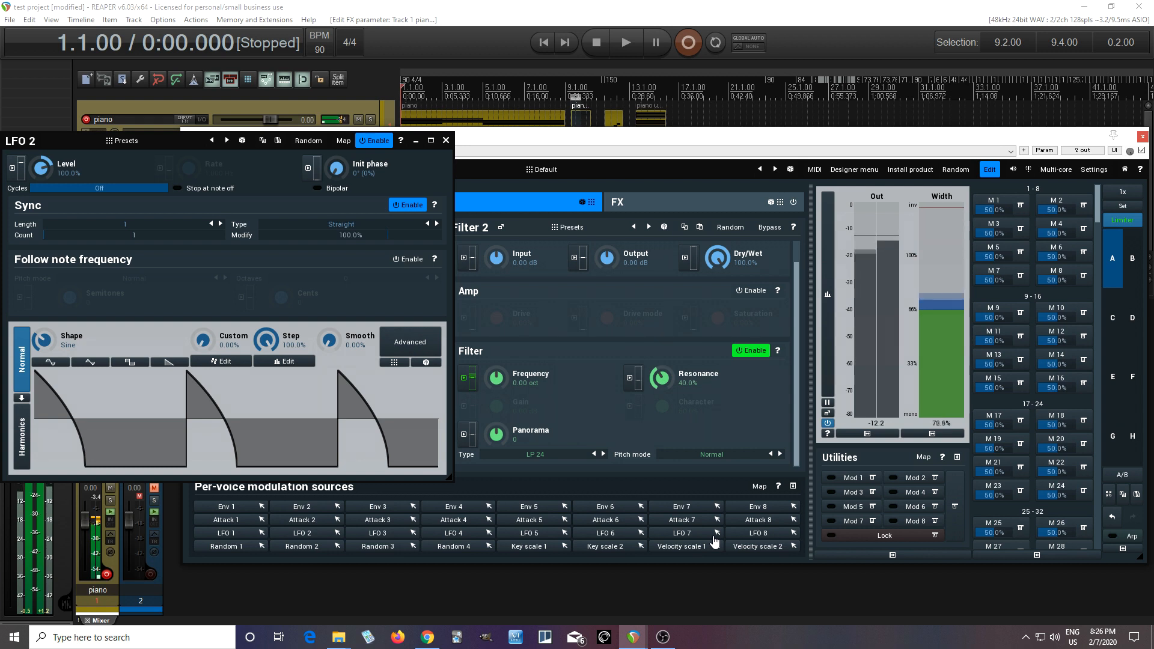
pyautogui.moveTo(512, 400); pyautogui.dragTo(509, 407)
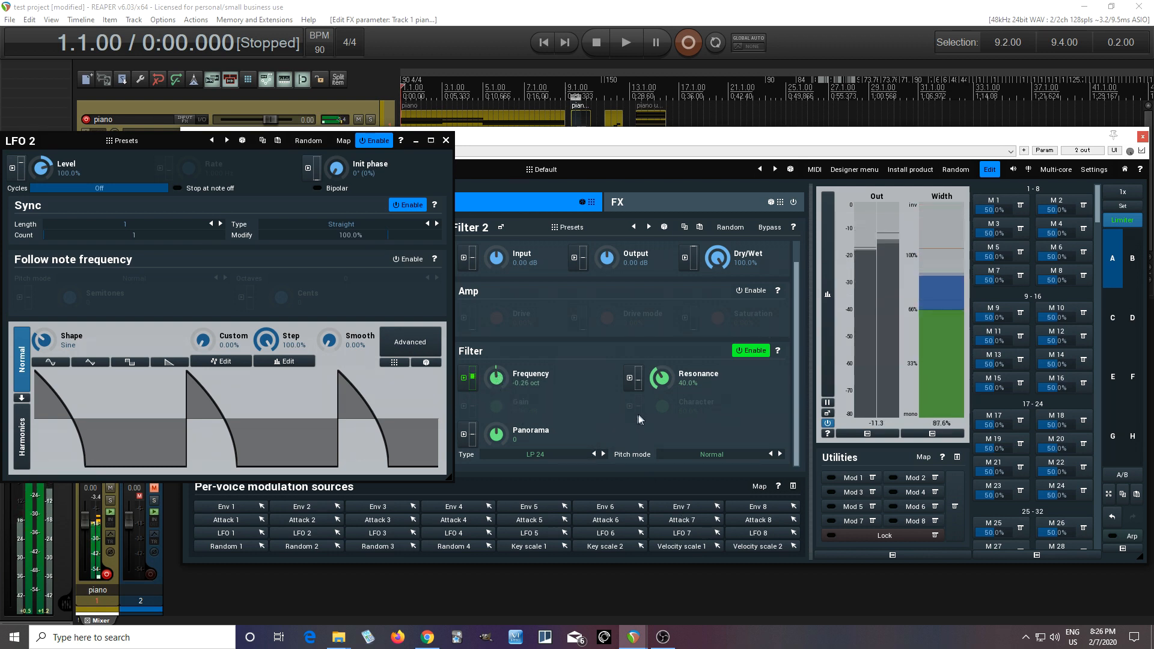
pyautogui.moveTo(664, 383); pyautogui.dragTo(664, 388)
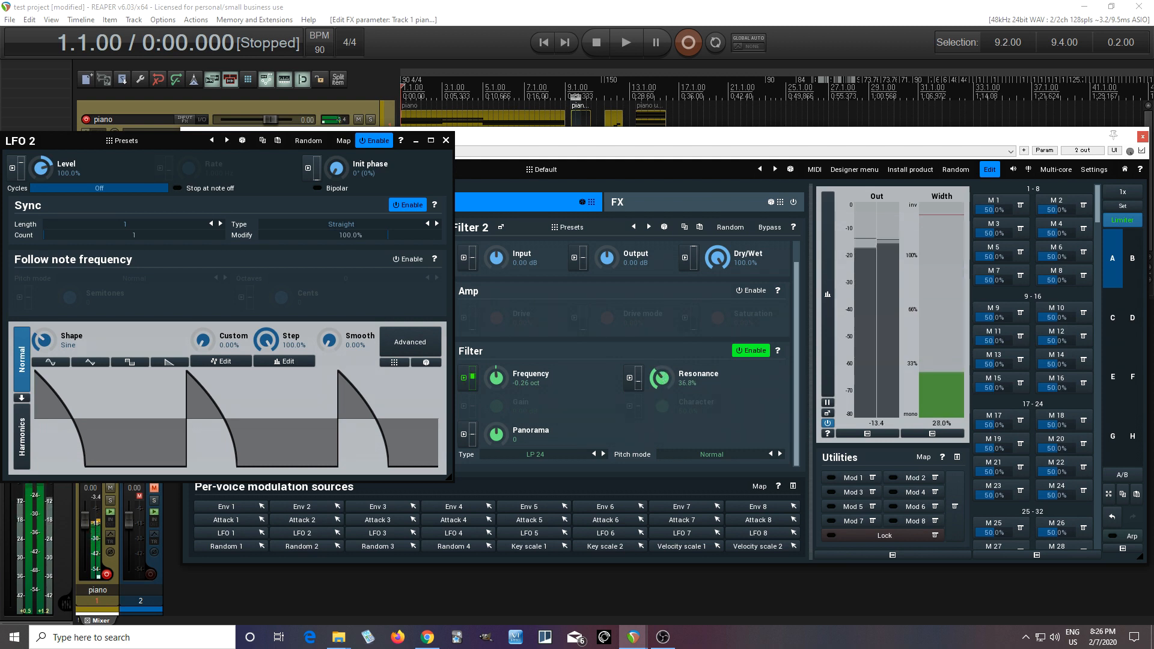
pyautogui.moveTo(664, 388); pyautogui.dragTo(664, 387)
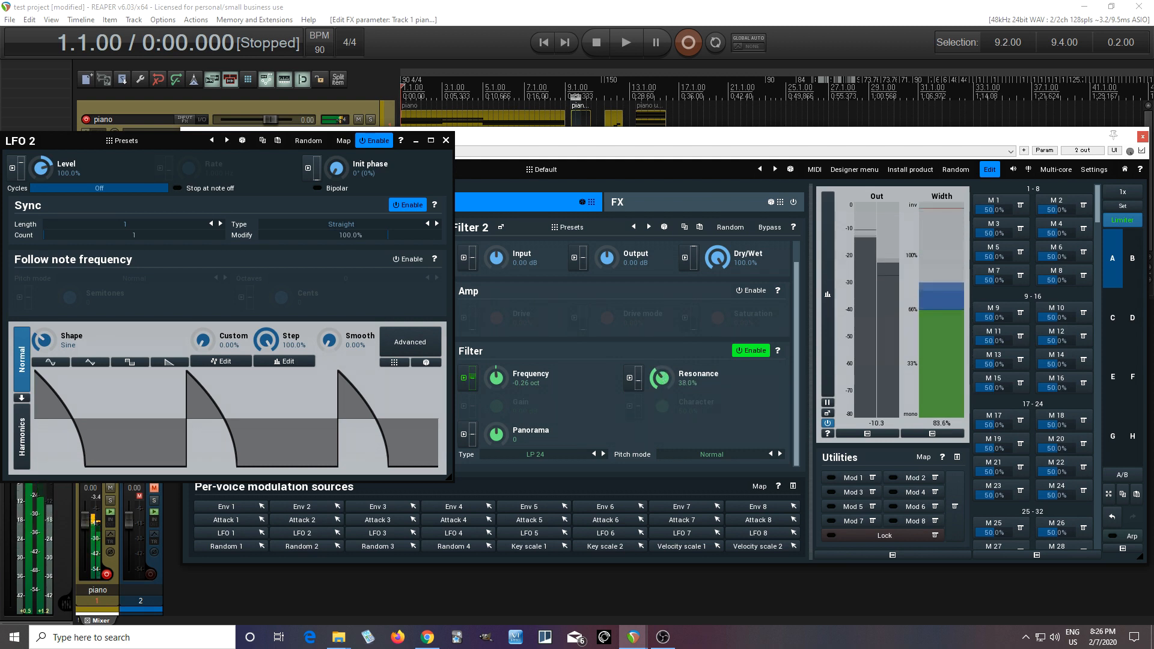
pyautogui.click(446, 140)
# Step: Enable output 1 of the generator and add a Mixer module in column 1 below the first filter
pyautogui.click(220, 447)
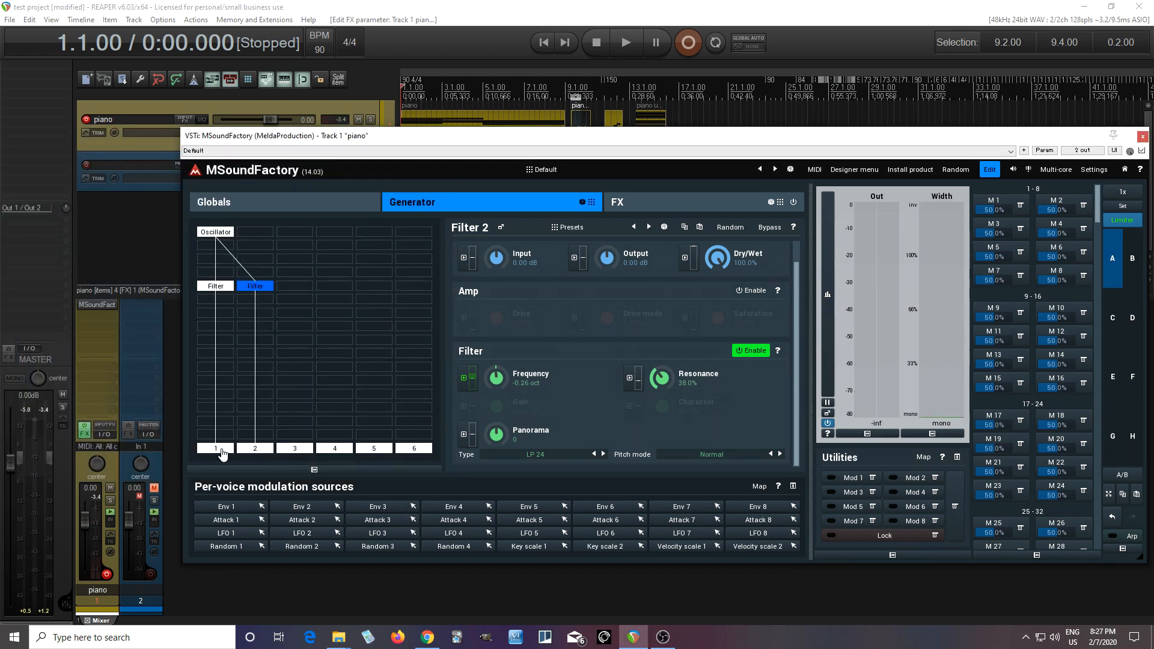
pyautogui.click(223, 329)
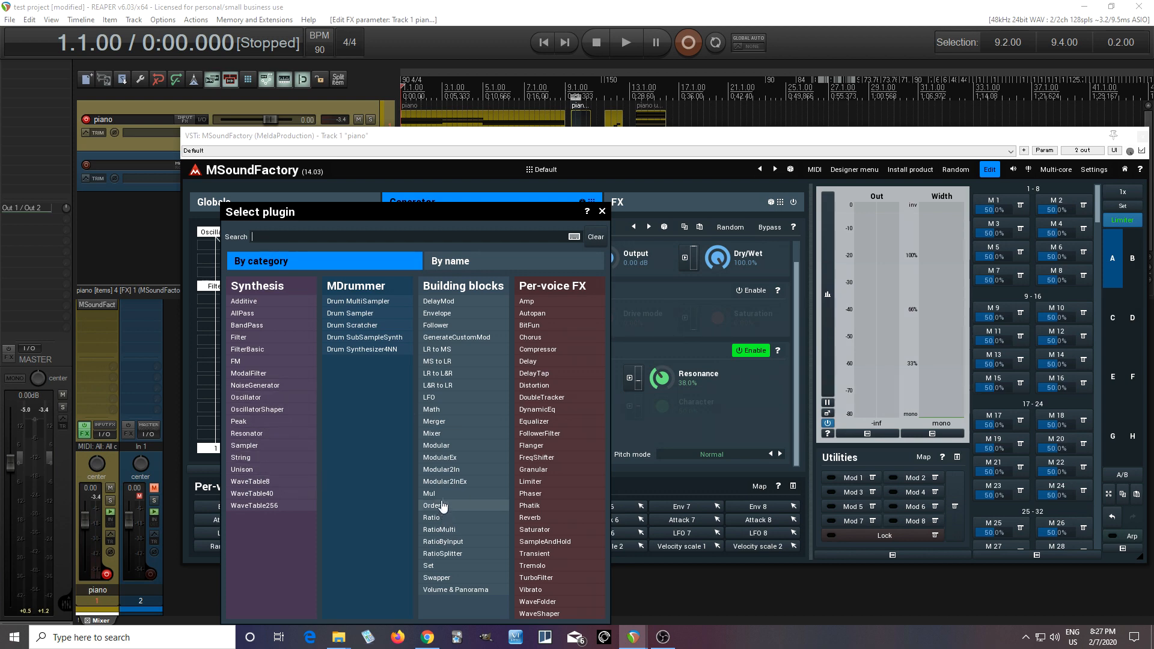
pyautogui.click(454, 434)
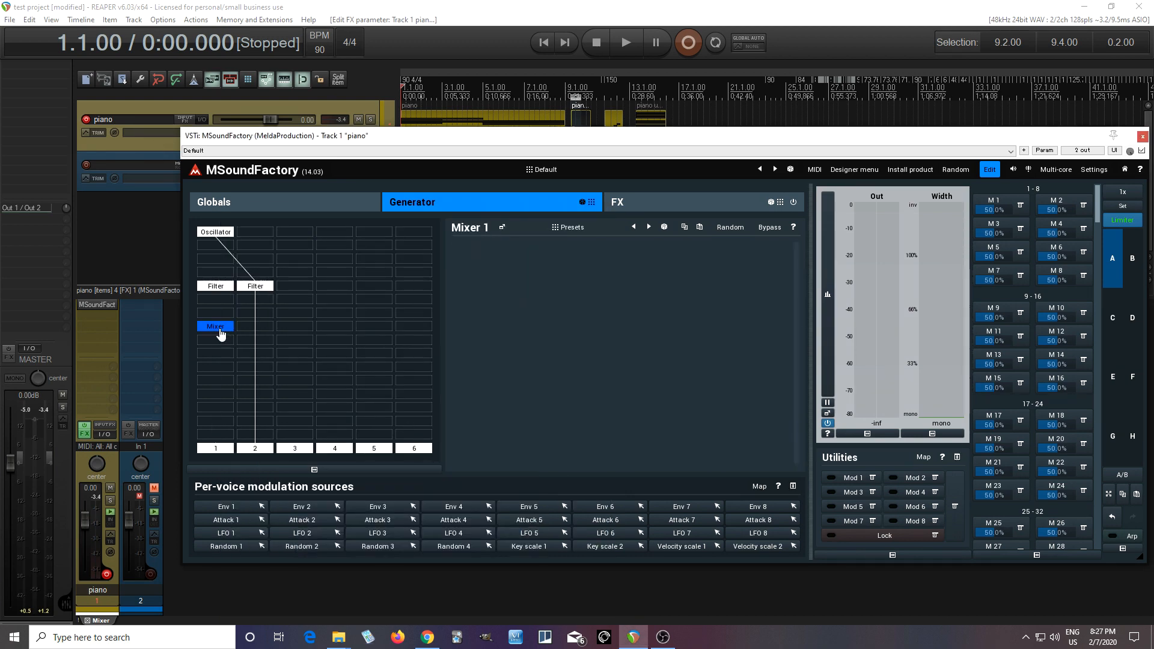
# Step: Feed Mixer 1 from inputs 1 and 2 in its plugin settings, stealing both inputs
pyautogui.rightClick(219, 328)
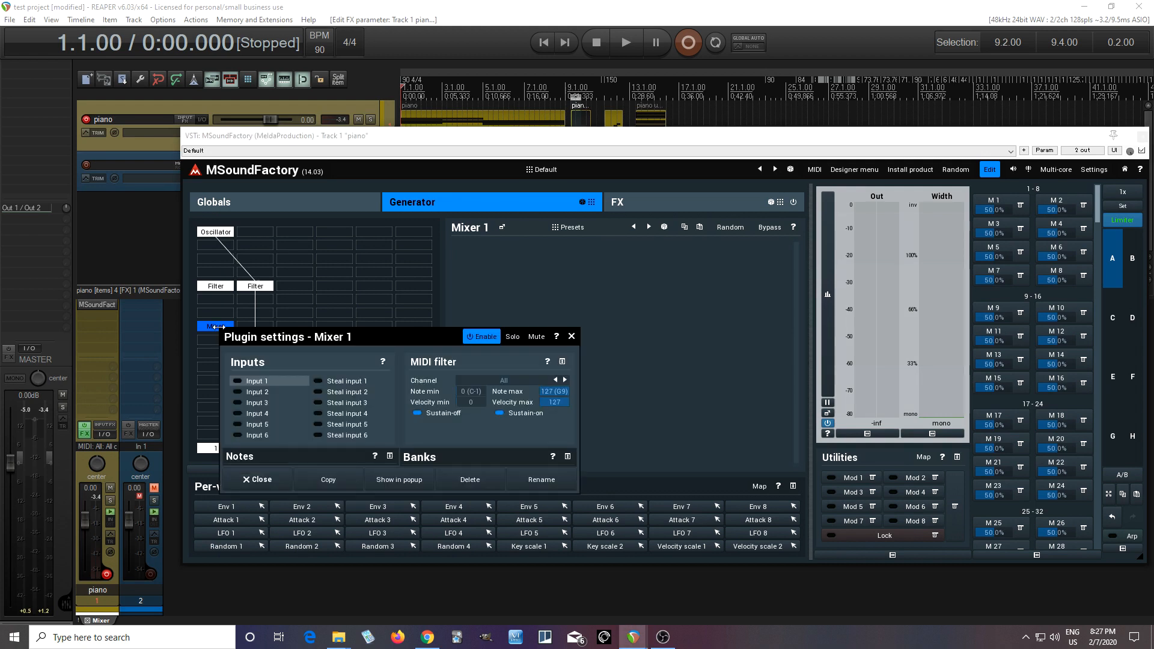
pyautogui.click(248, 383)
pyautogui.click(269, 394)
pyautogui.click(324, 382)
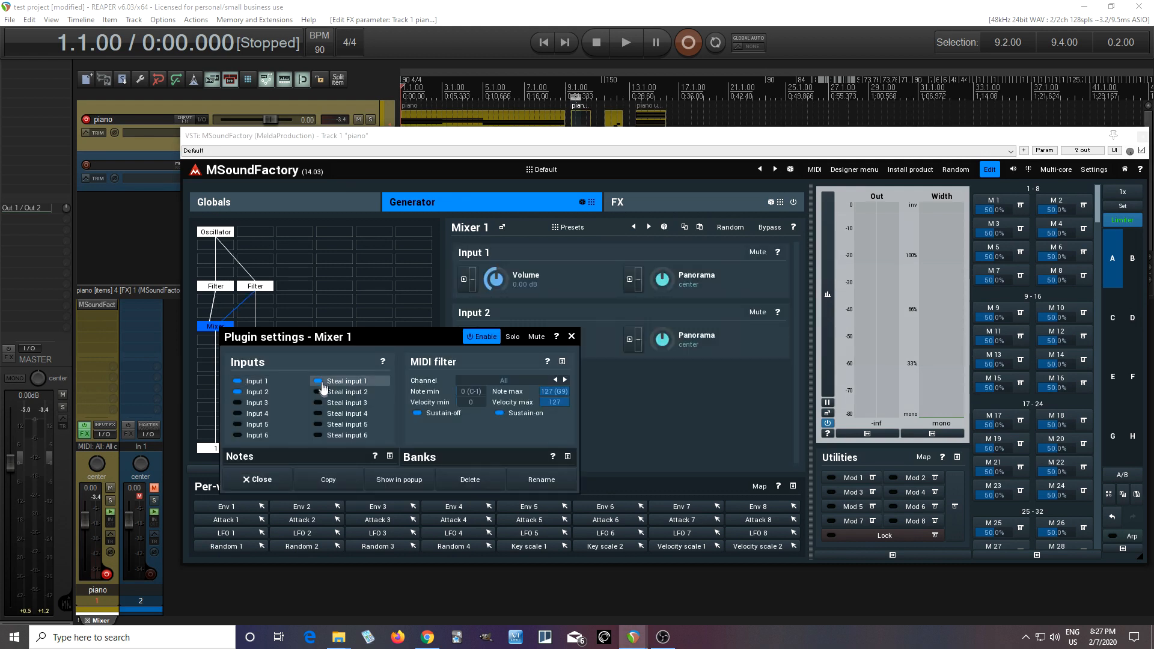
pyautogui.click(325, 393)
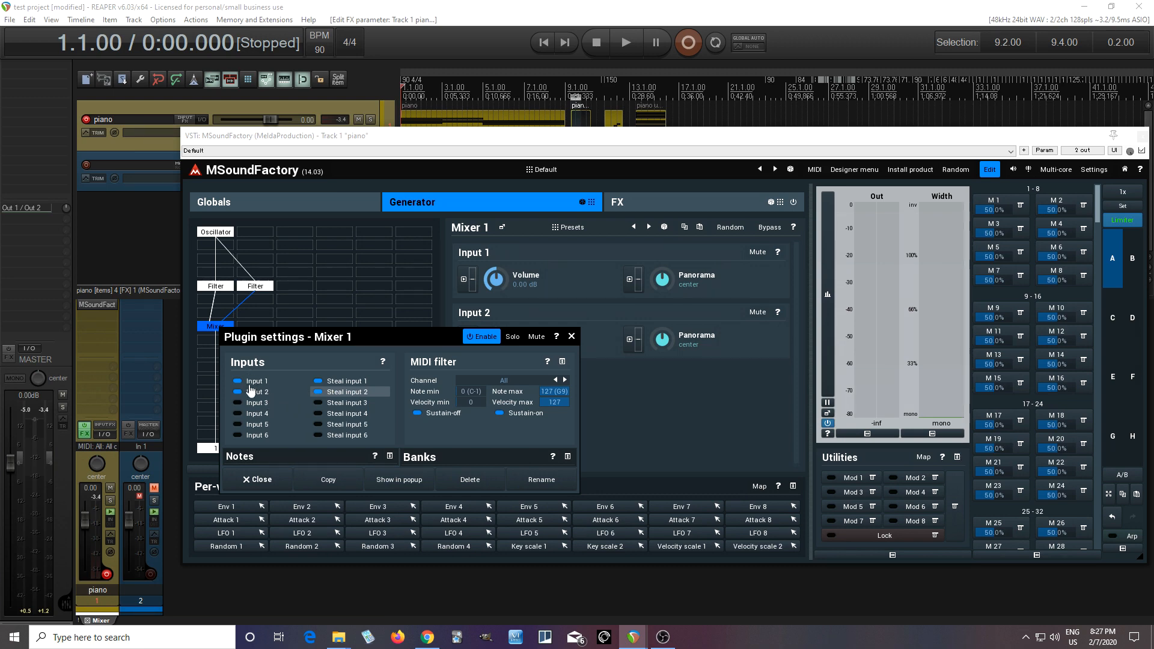
pyautogui.click(261, 479)
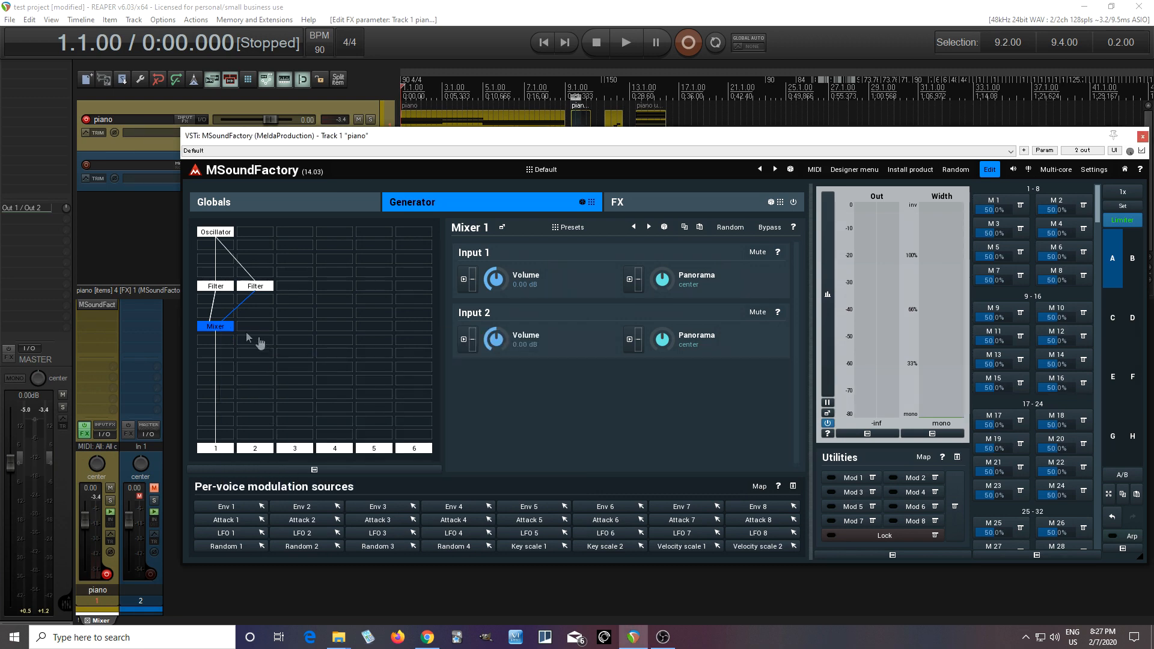
# Step: Add a third Filter module in column 3 beside the second one
pyautogui.click(294, 288)
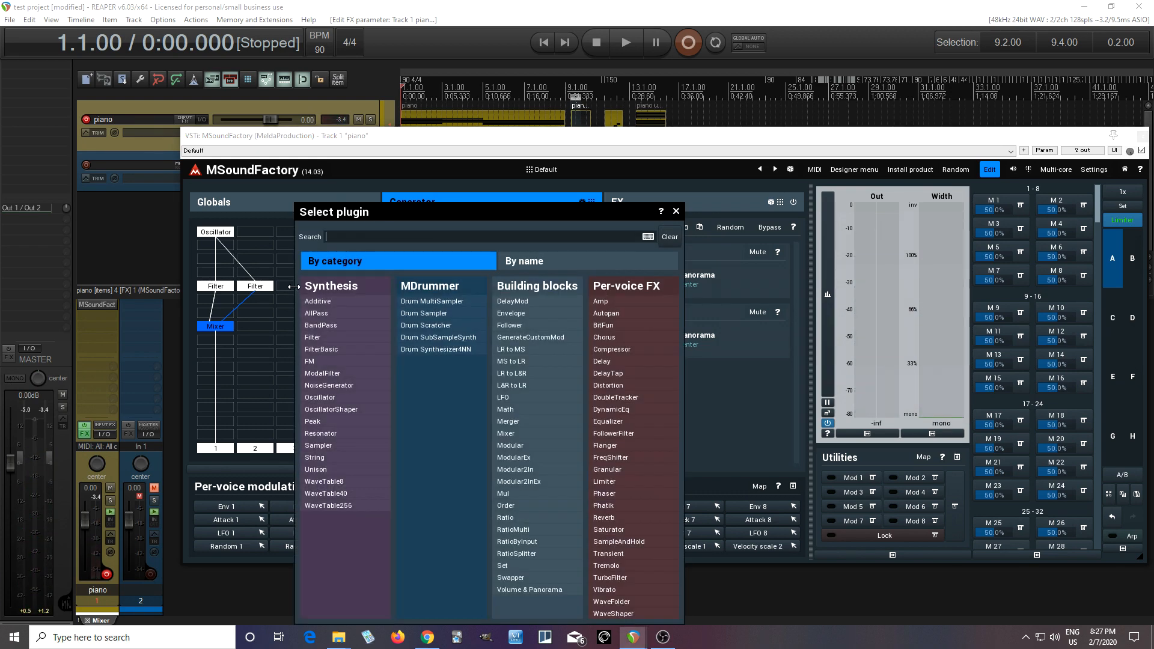
pyautogui.click(317, 337)
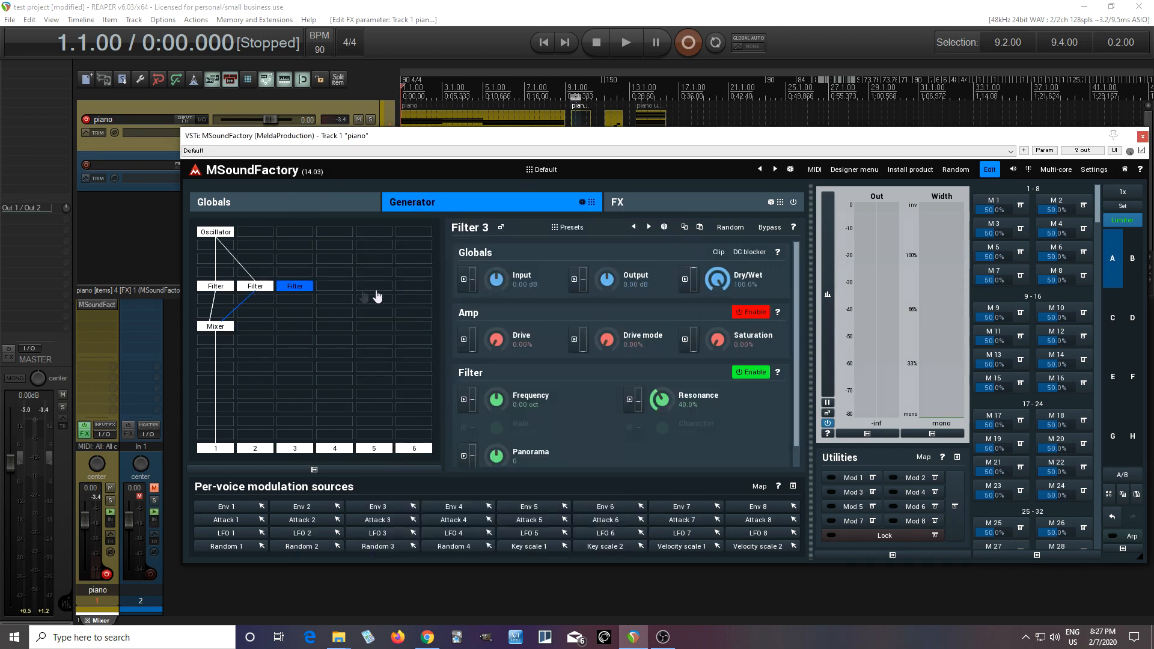
pyautogui.click(342, 287)
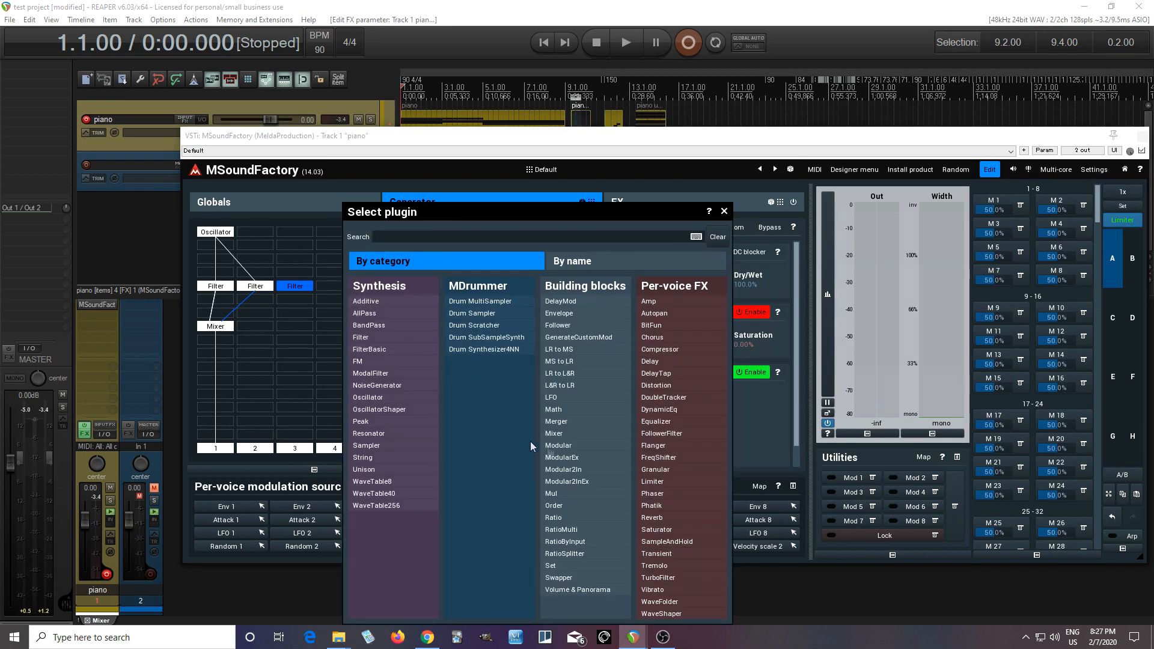
pyautogui.click(558, 446)
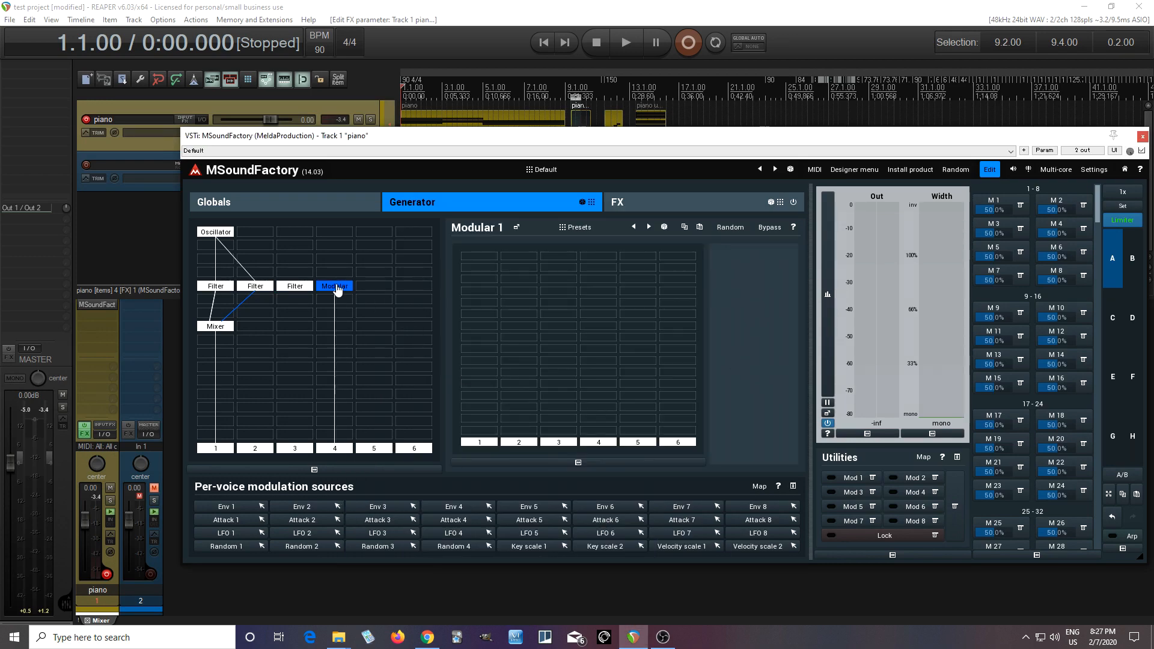
pyautogui.rightClick(338, 288)
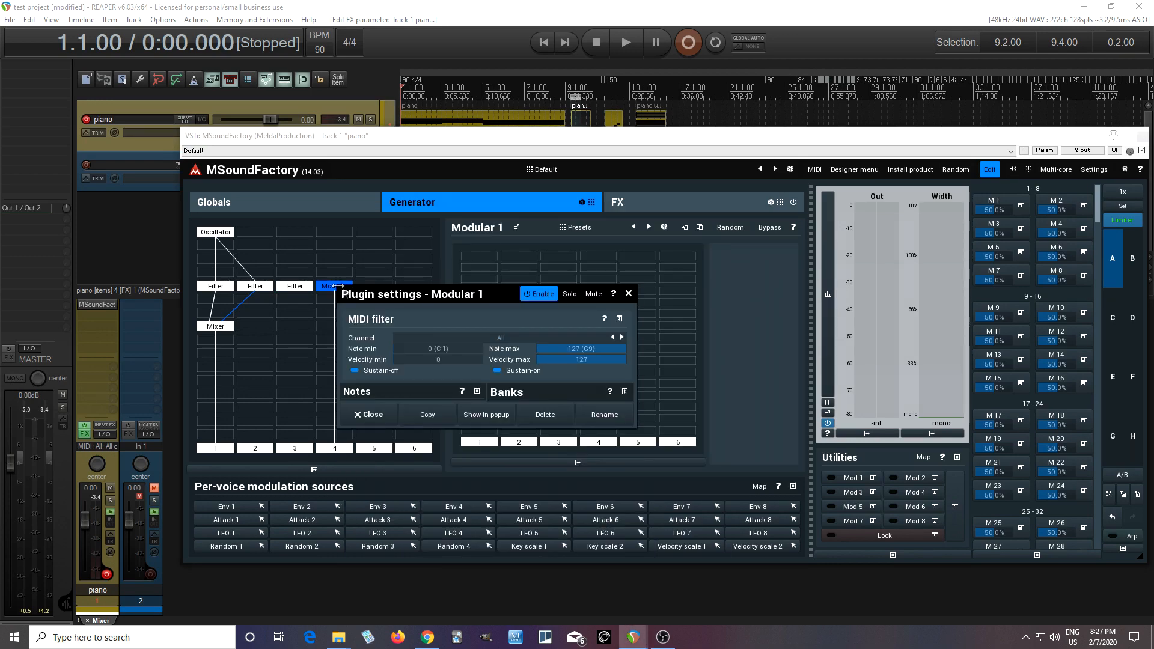
pyautogui.click(545, 415)
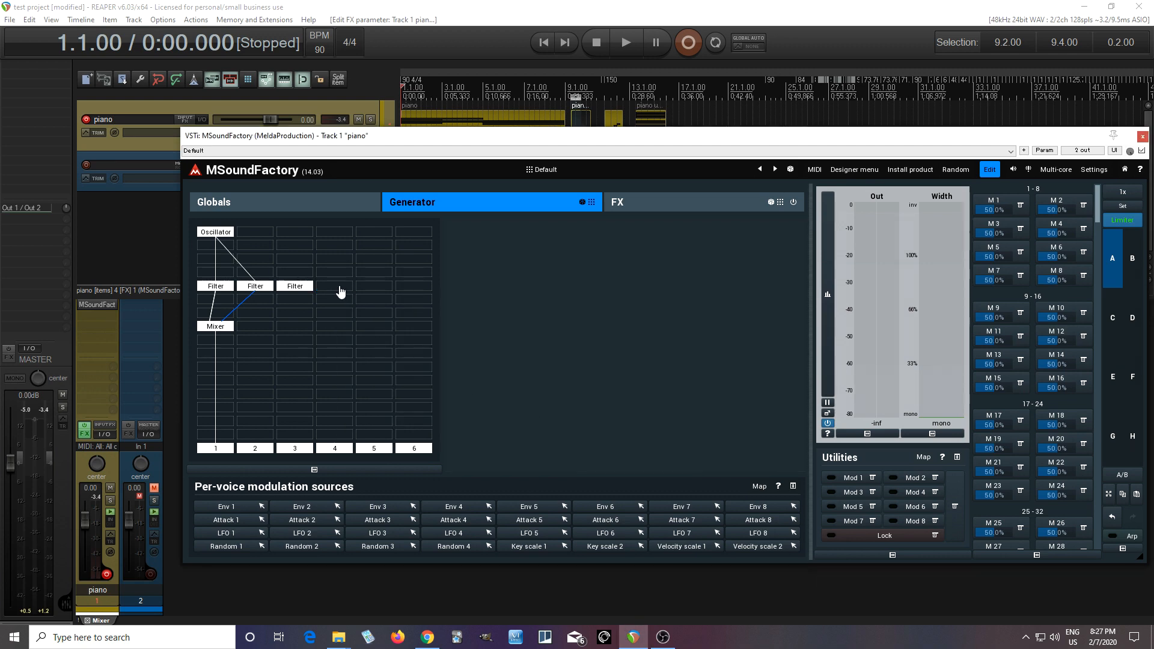
pyautogui.click(334, 293)
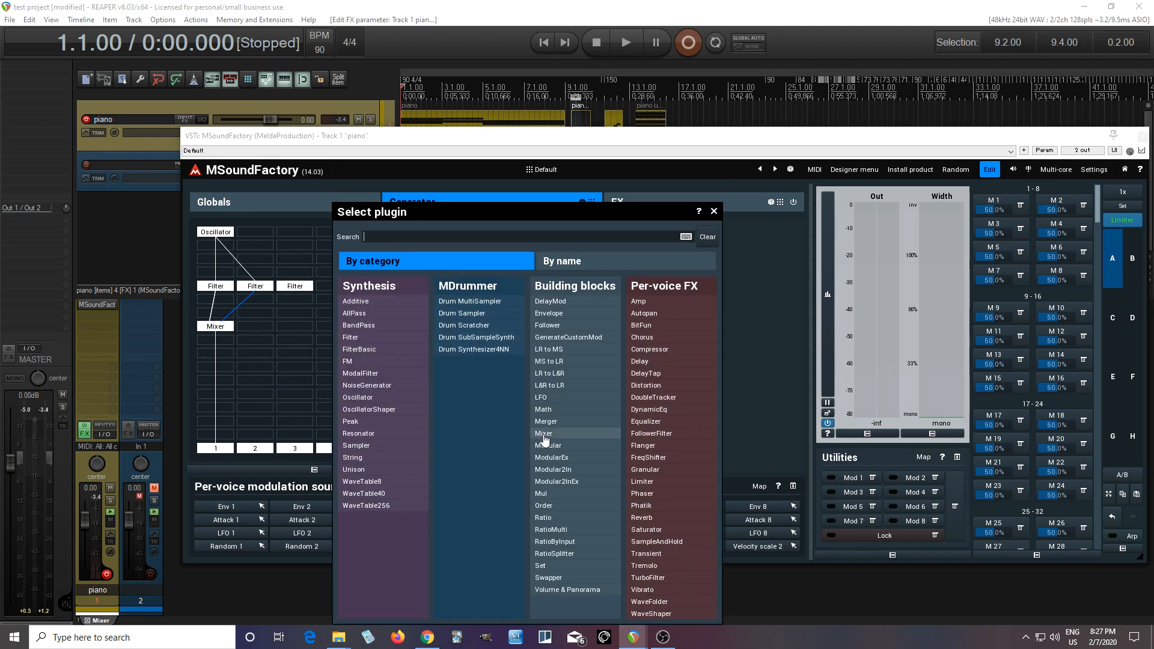
pyautogui.click(588, 475)
pyautogui.moveTo(337, 288); pyautogui.dragTo(224, 264)
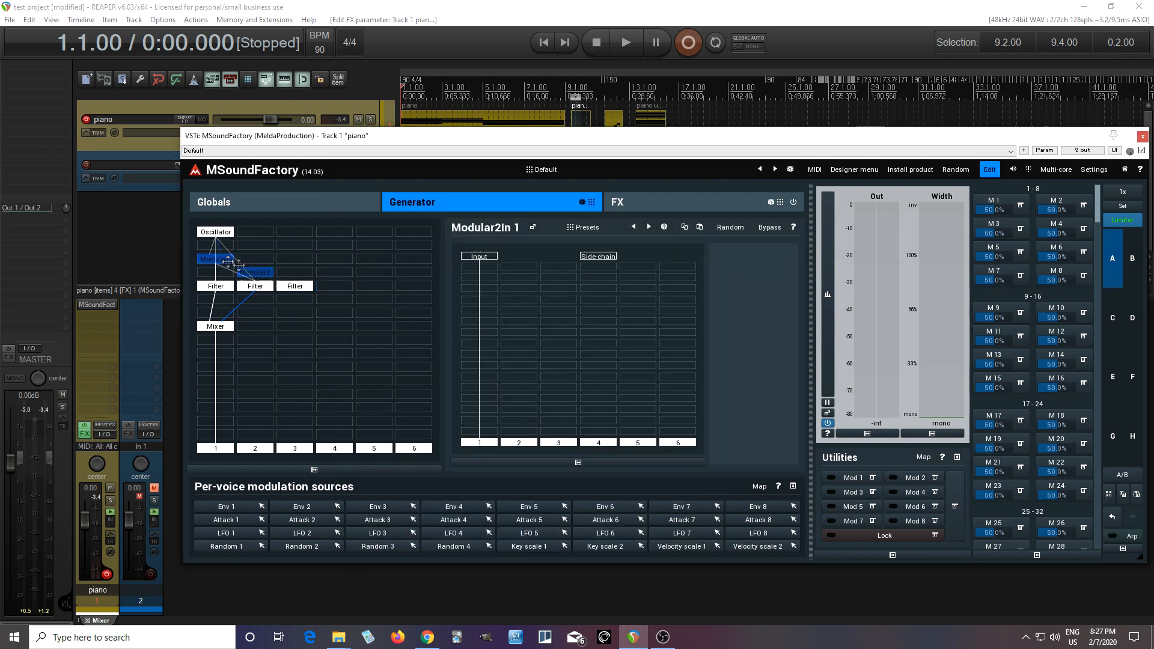
pyautogui.rightClick(227, 267)
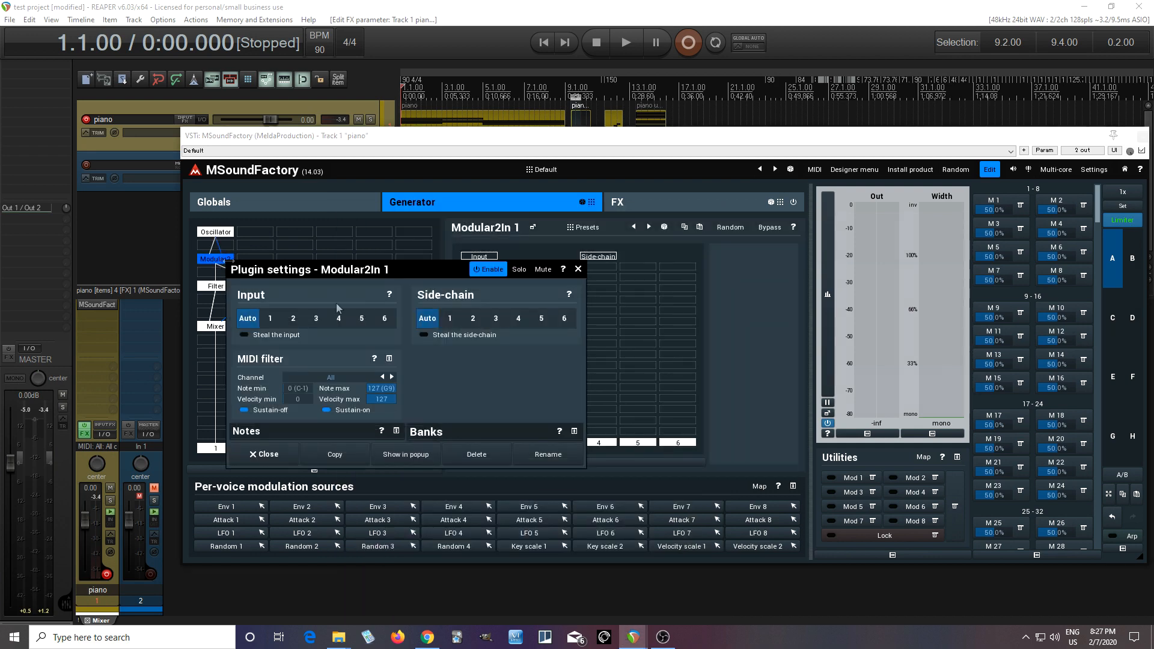
pyautogui.click(499, 460)
# Step: Set the input of Filter 3 to 1 in its plugin settings
pyautogui.rightClick(295, 287)
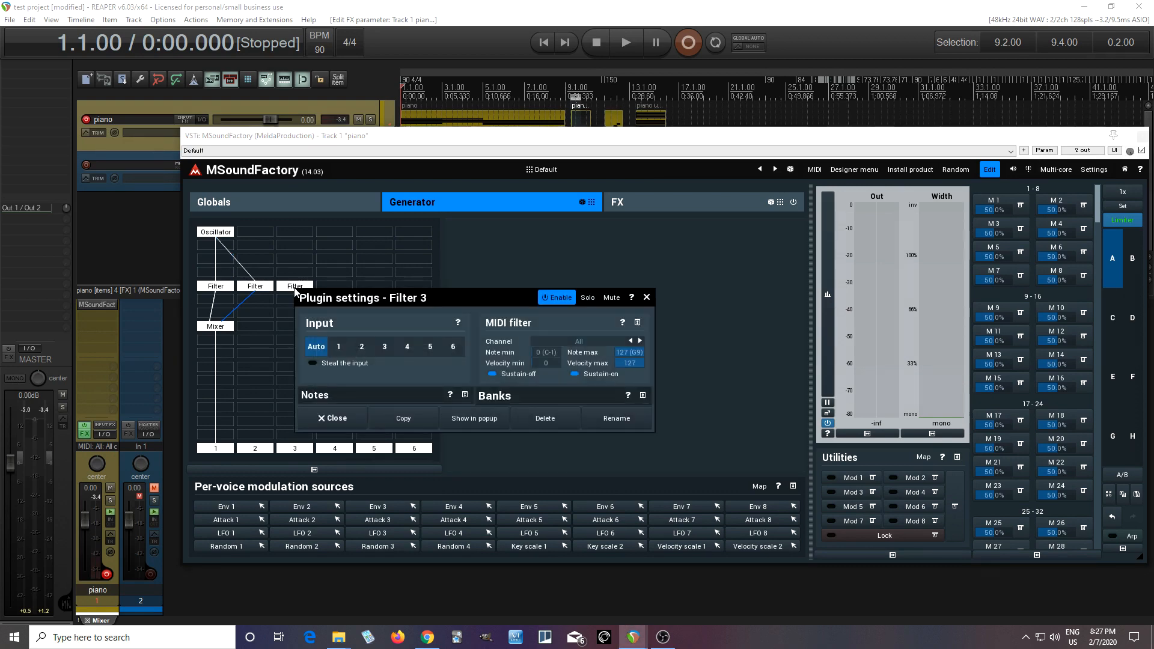
pyautogui.click(338, 348)
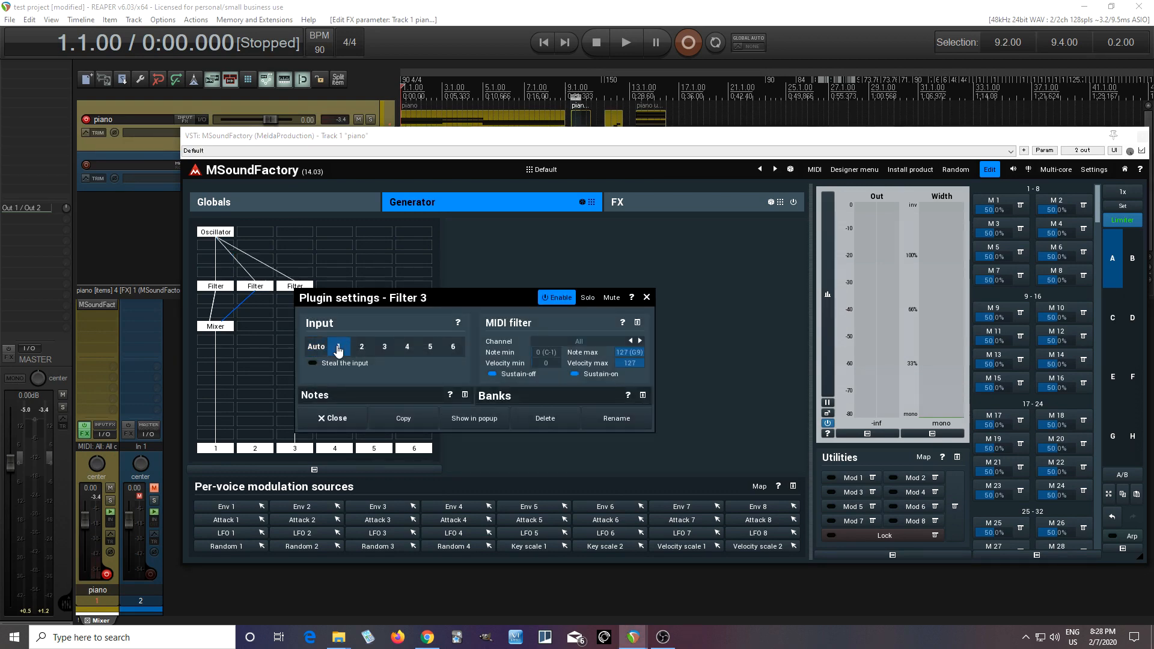
pyautogui.click(335, 419)
# Step: Add input 3 to Mixer 1 in its plugin settings and steal that input
pyautogui.rightClick(225, 327)
pyautogui.click(261, 405)
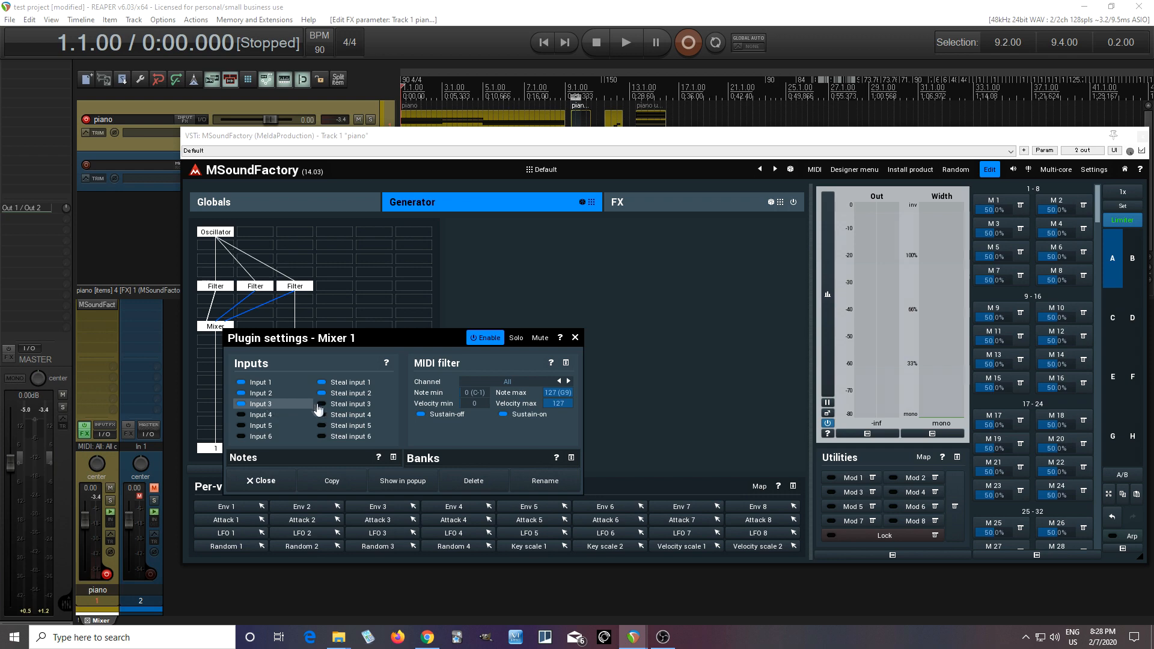
pyautogui.click(330, 408)
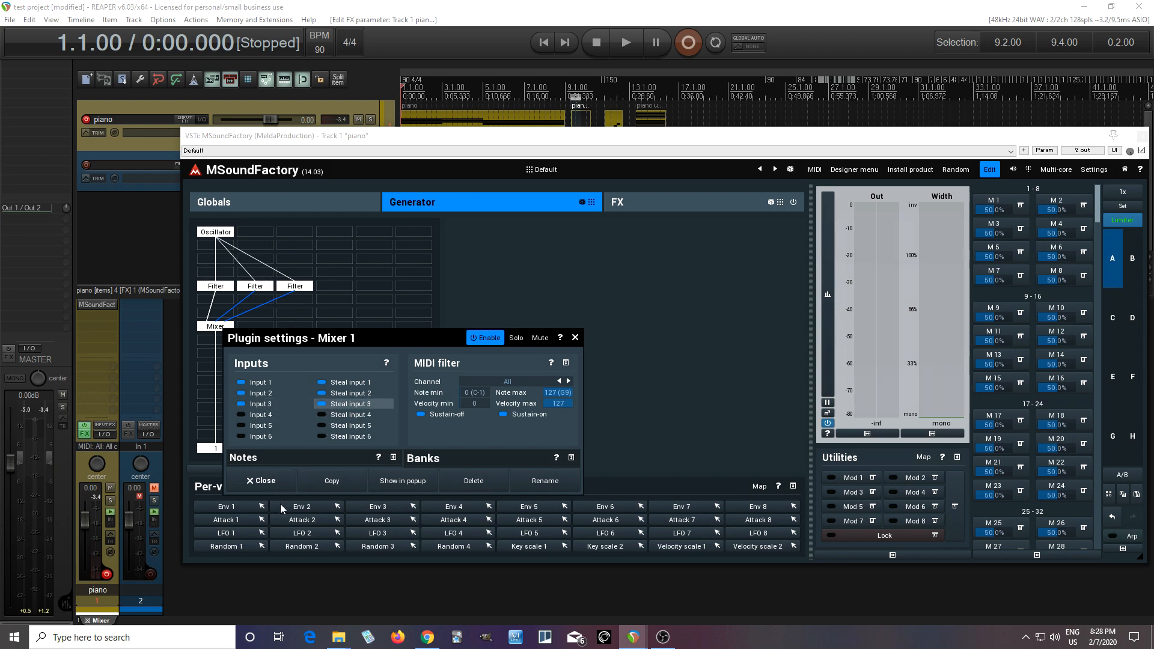
pyautogui.click(261, 482)
# Step: Mute inputs 1 and 2 of Mixer 1
pyautogui.click(231, 329)
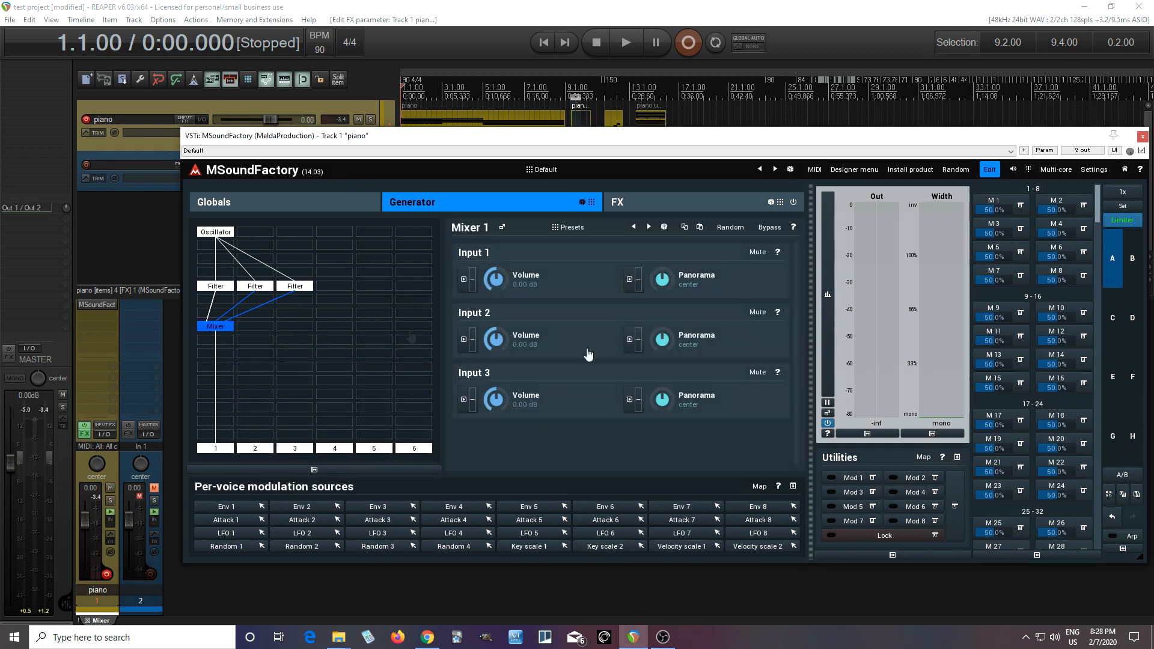
pyautogui.click(757, 252)
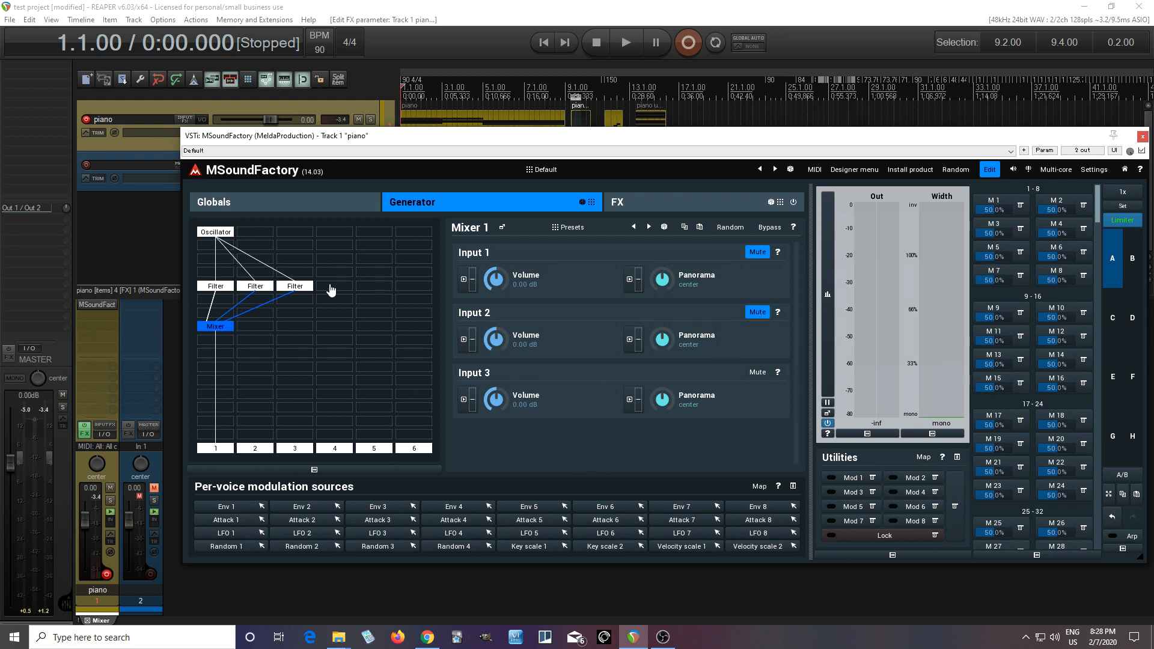
# Step: Set the filter type of Filter 3 to LP 24
pyautogui.click(307, 287)
pyautogui.click(761, 312)
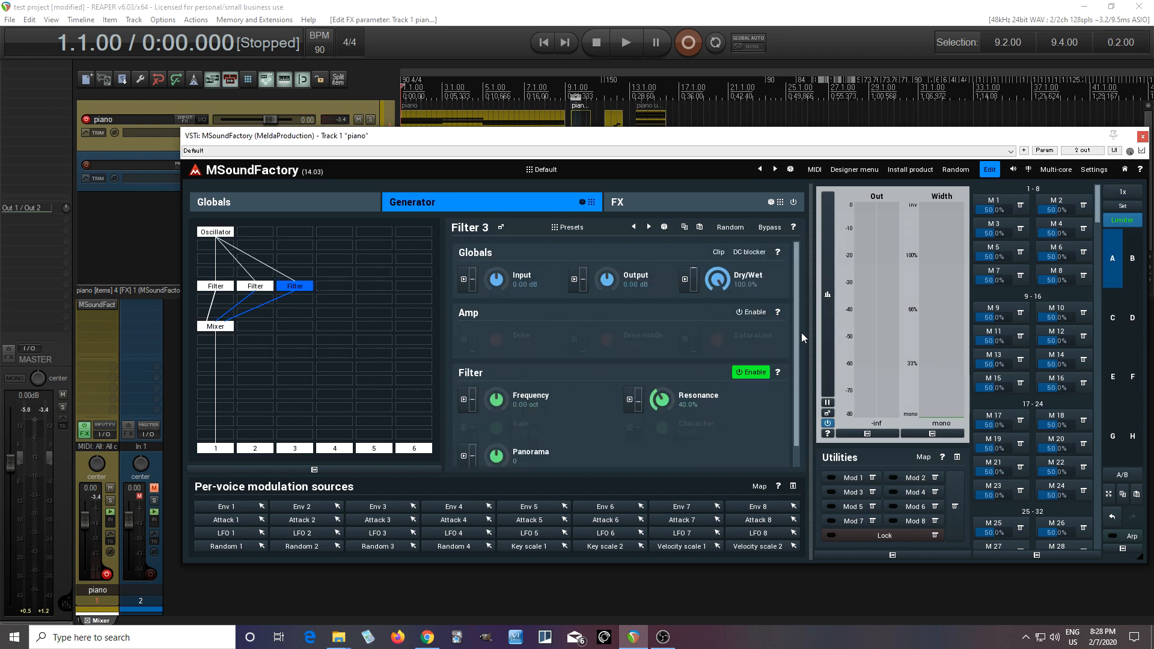
pyautogui.scroll(-1, 801, 397)
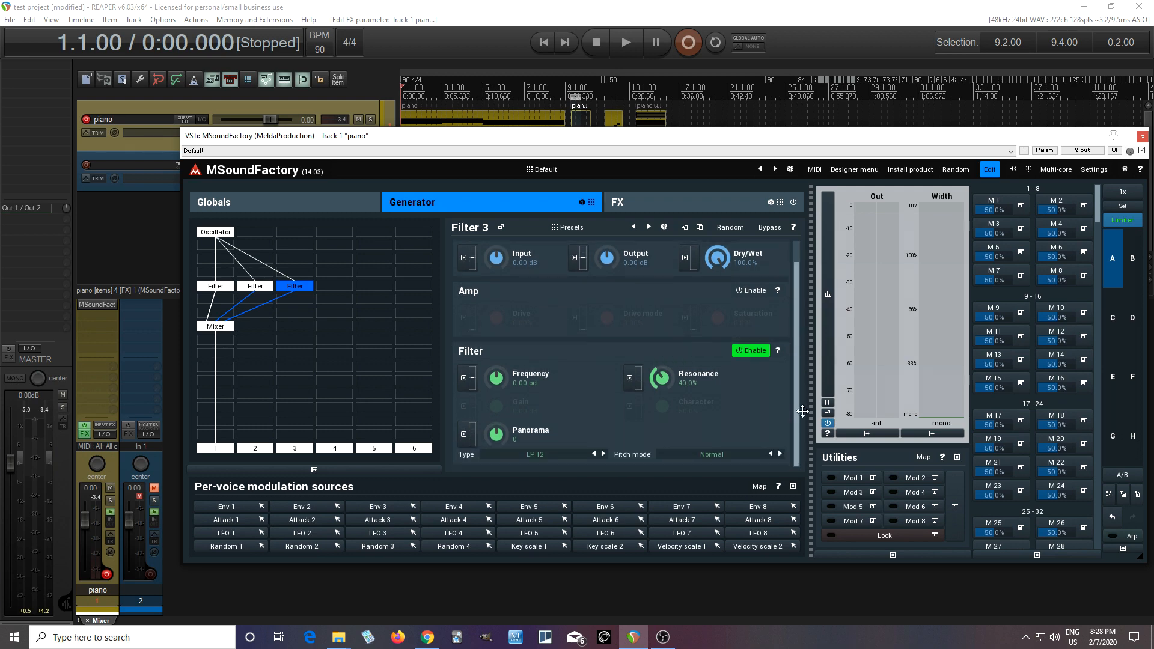
pyautogui.click(543, 461)
pyautogui.click(560, 503)
# Step: Modulate Filter 3's frequency with LFO 3 synced to a length of 4, and set the frequency to +0.70 oct
pyautogui.click(465, 379)
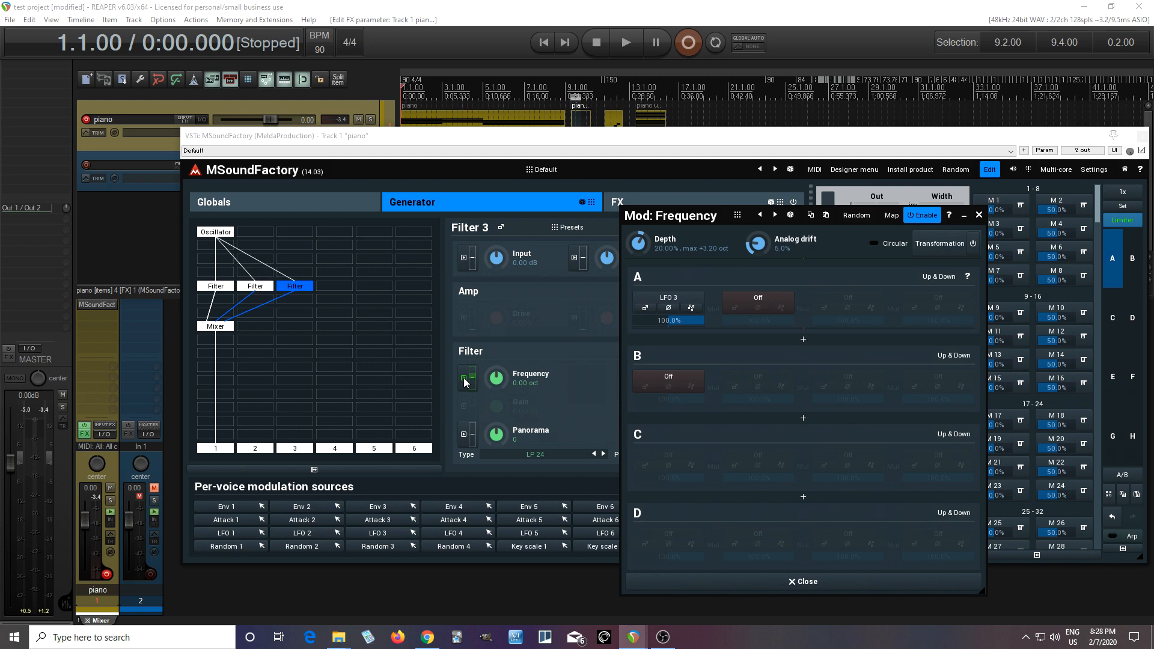
pyautogui.click(644, 309)
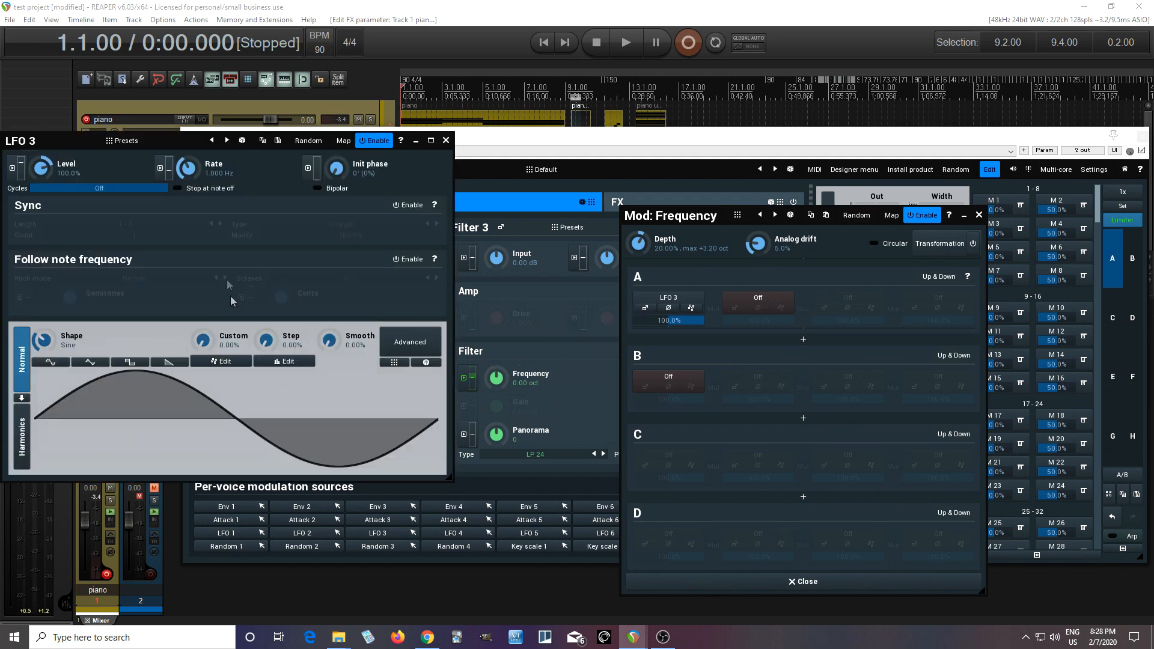
pyautogui.click(408, 205)
pyautogui.click(138, 225)
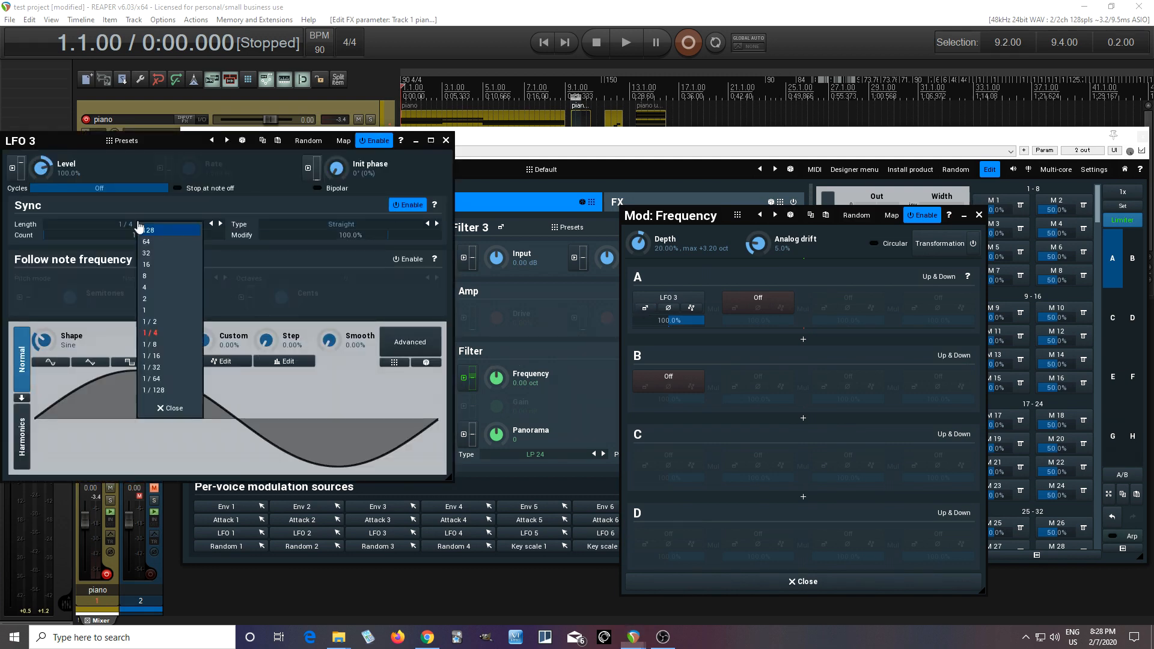
pyautogui.click(159, 288)
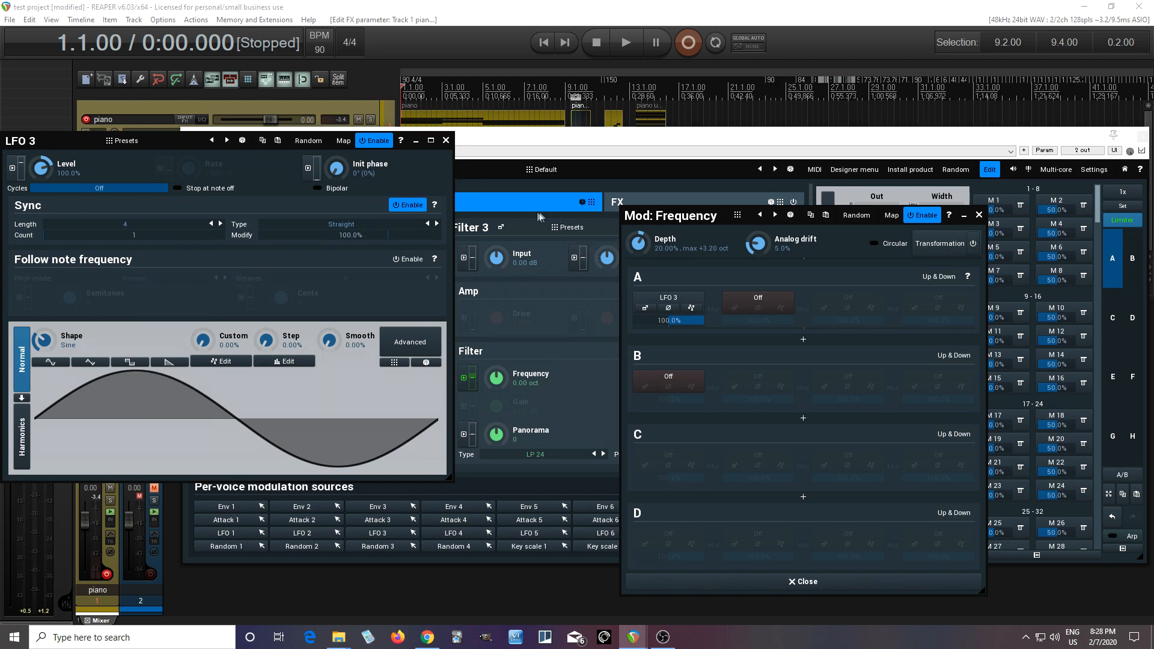
pyautogui.click(446, 142)
pyautogui.click(807, 582)
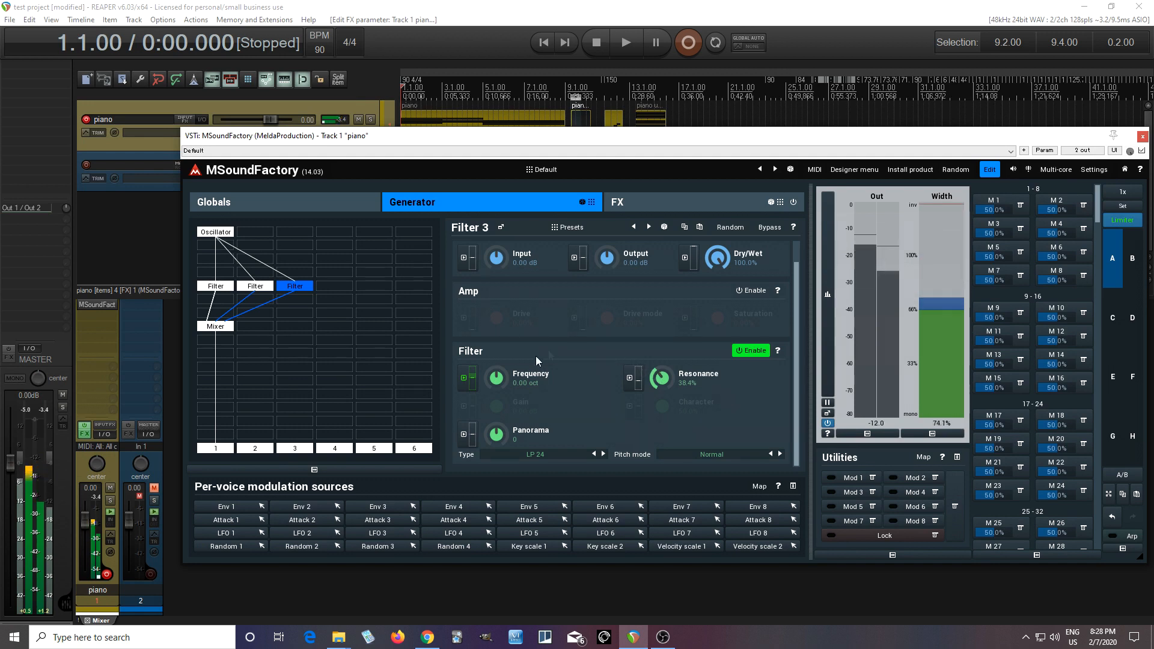
pyautogui.moveTo(496, 378); pyautogui.dragTo(497, 368)
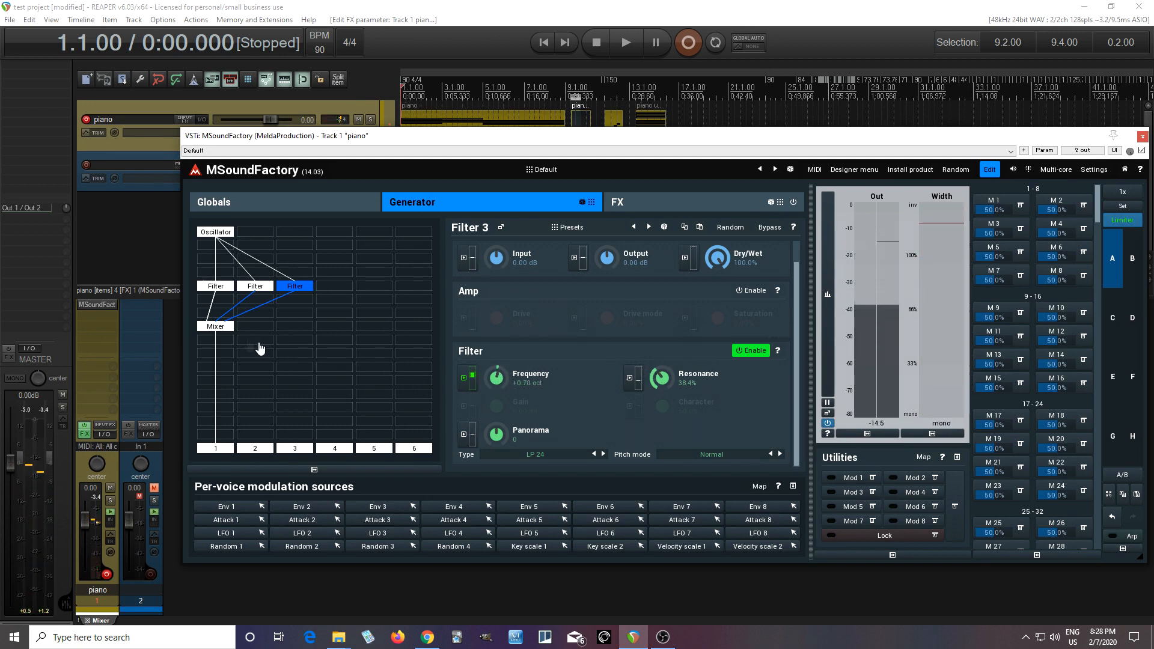
# Step: Unmute inputs 1 and 2 of Mixer 1, pan them 100% left and 100% right, and adjust the global gain
pyautogui.click(227, 328)
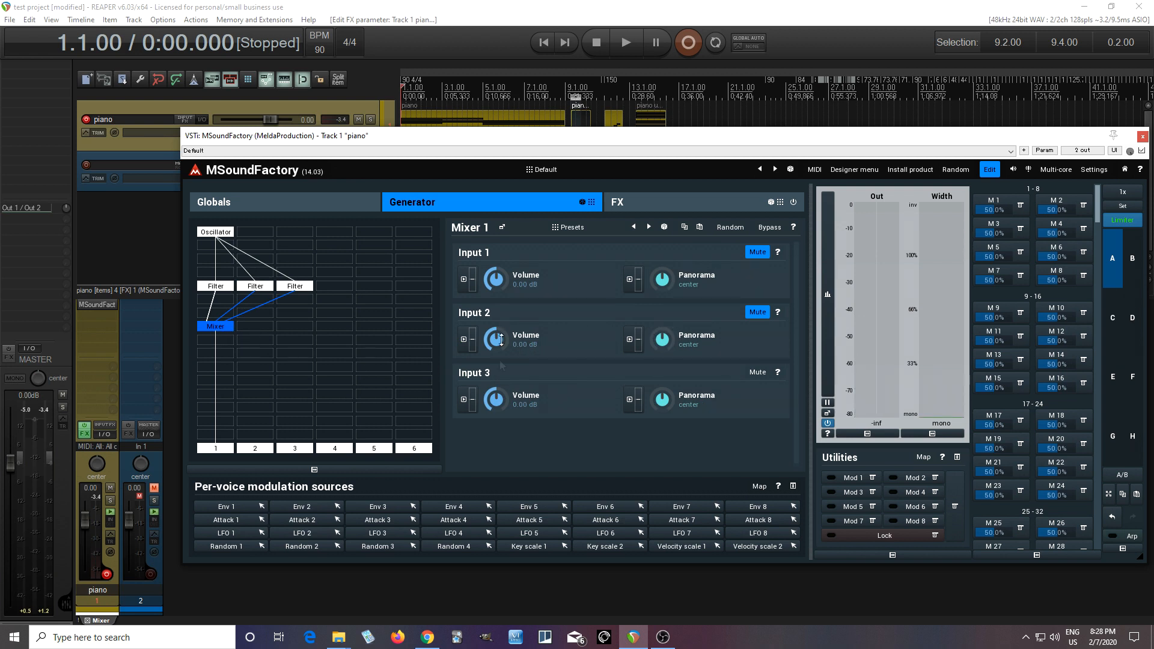
pyautogui.click(758, 312)
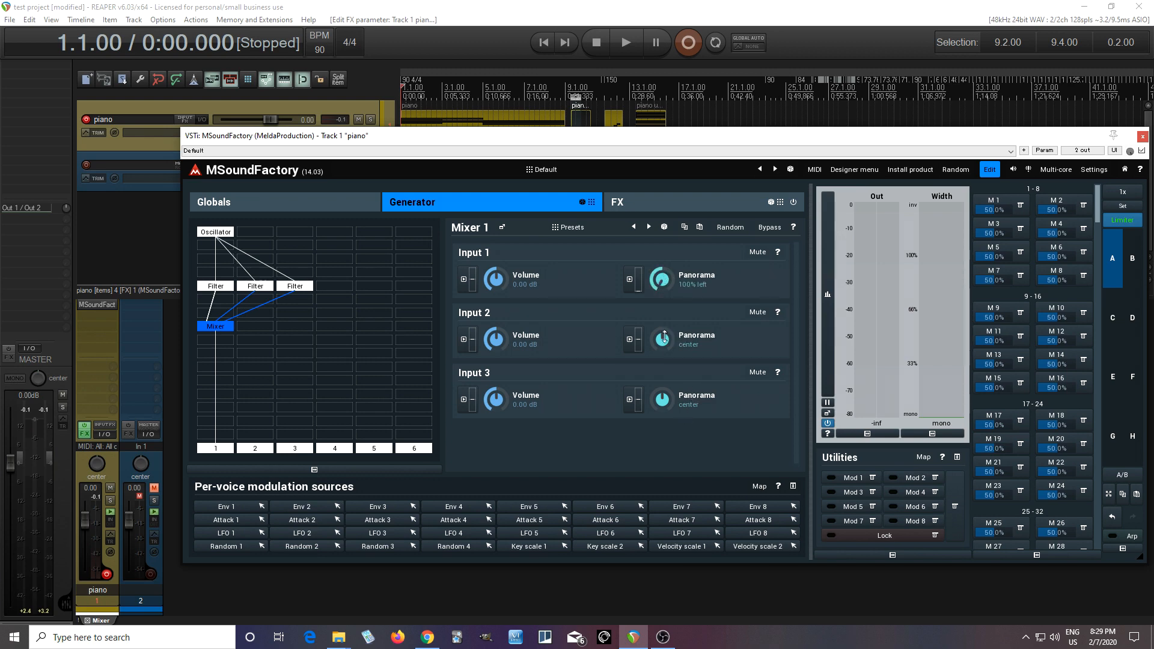
pyautogui.click(304, 205)
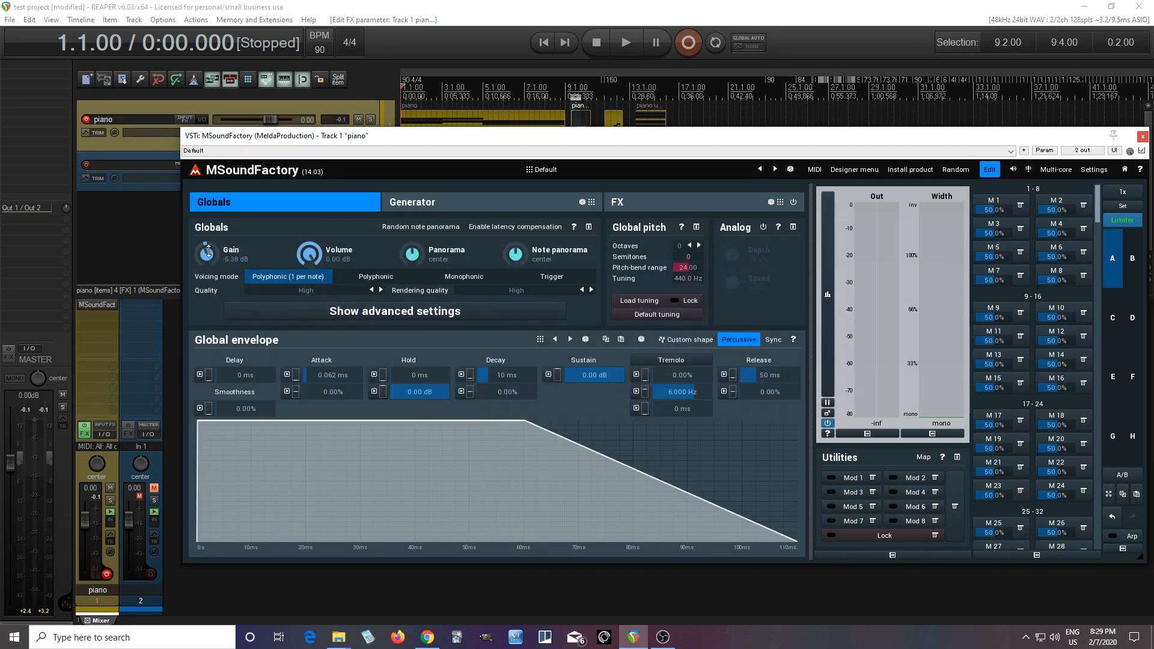
pyautogui.click(475, 203)
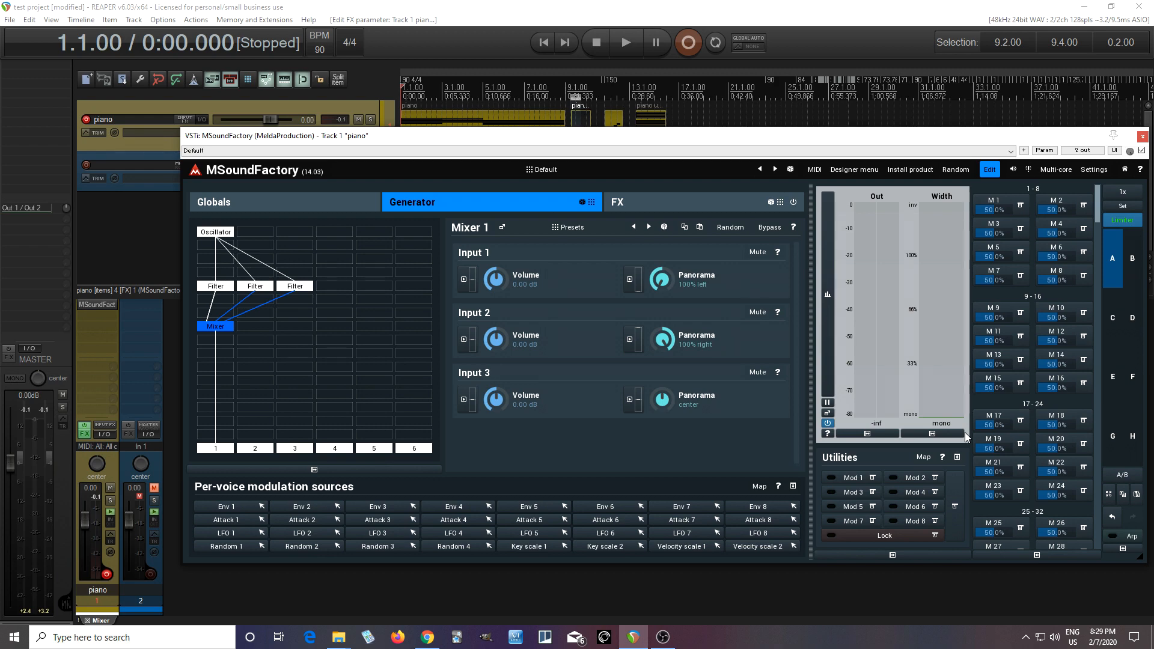
# Step: Disable the three Filter modules and the Mixer, and play the project to hear the unfiltered oscillator
pyautogui.moveTo(531, 139); pyautogui.dragTo(525, 176)
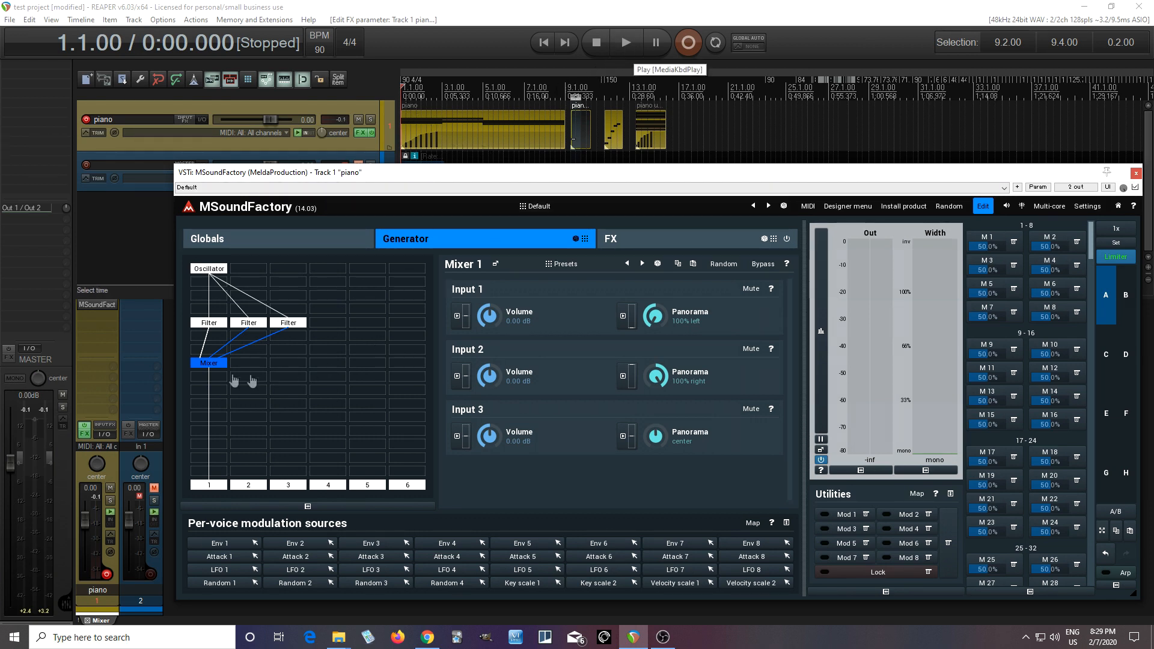
pyautogui.click(210, 323)
pyautogui.click(251, 326)
pyautogui.click(289, 323)
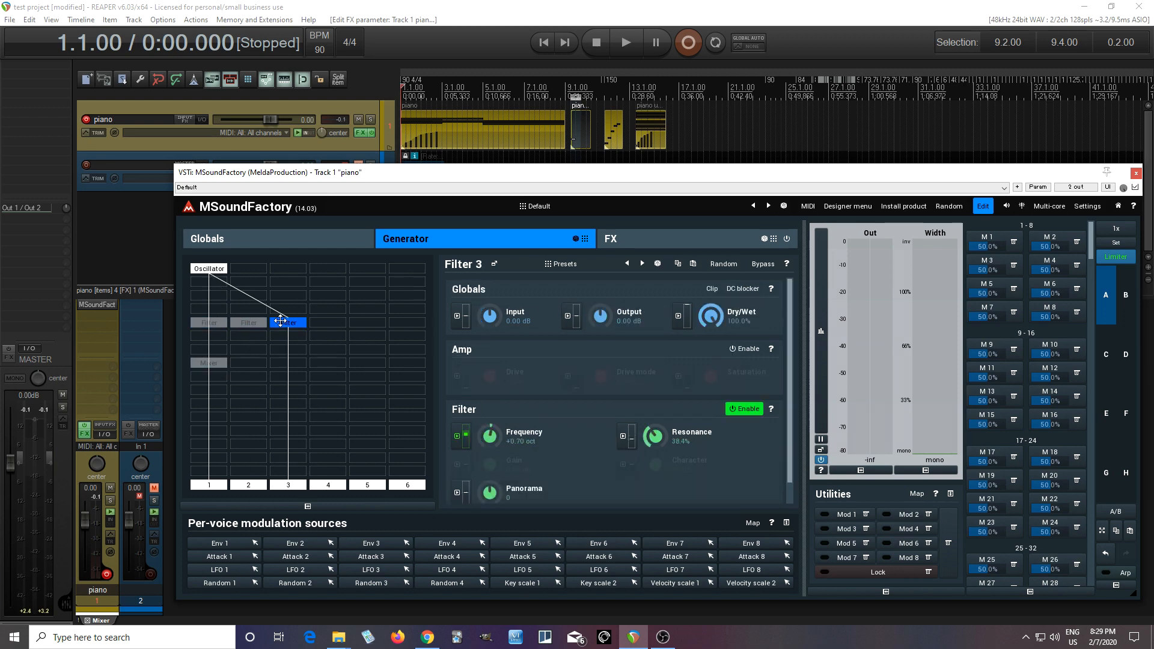
pyautogui.click(622, 42)
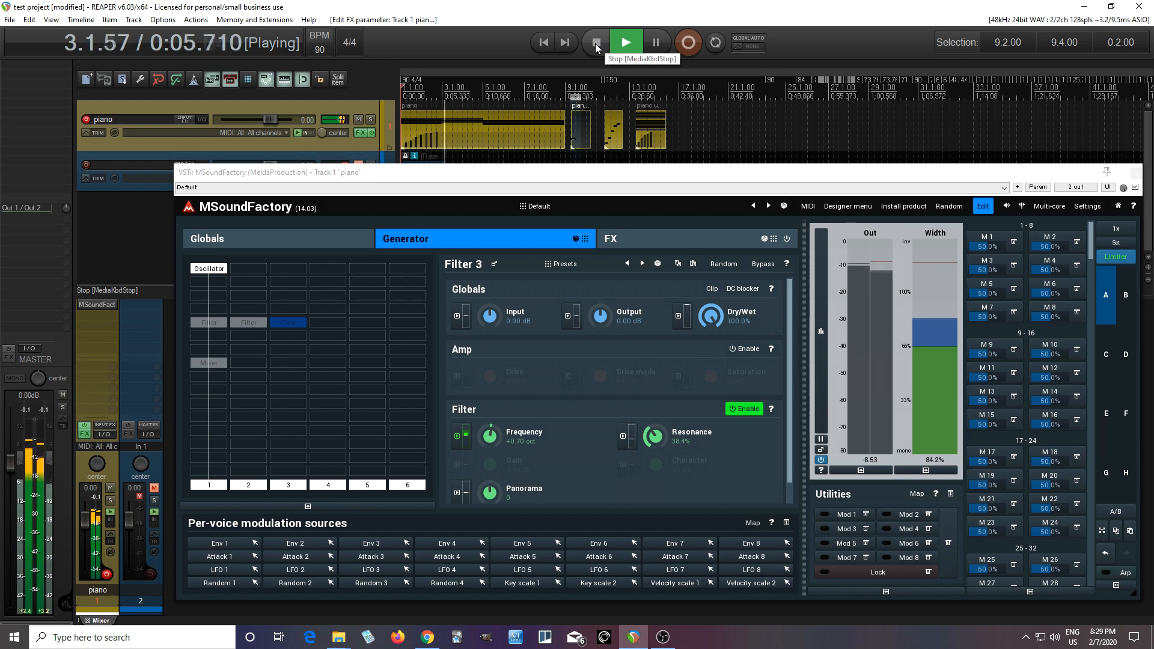
pyautogui.click(597, 48)
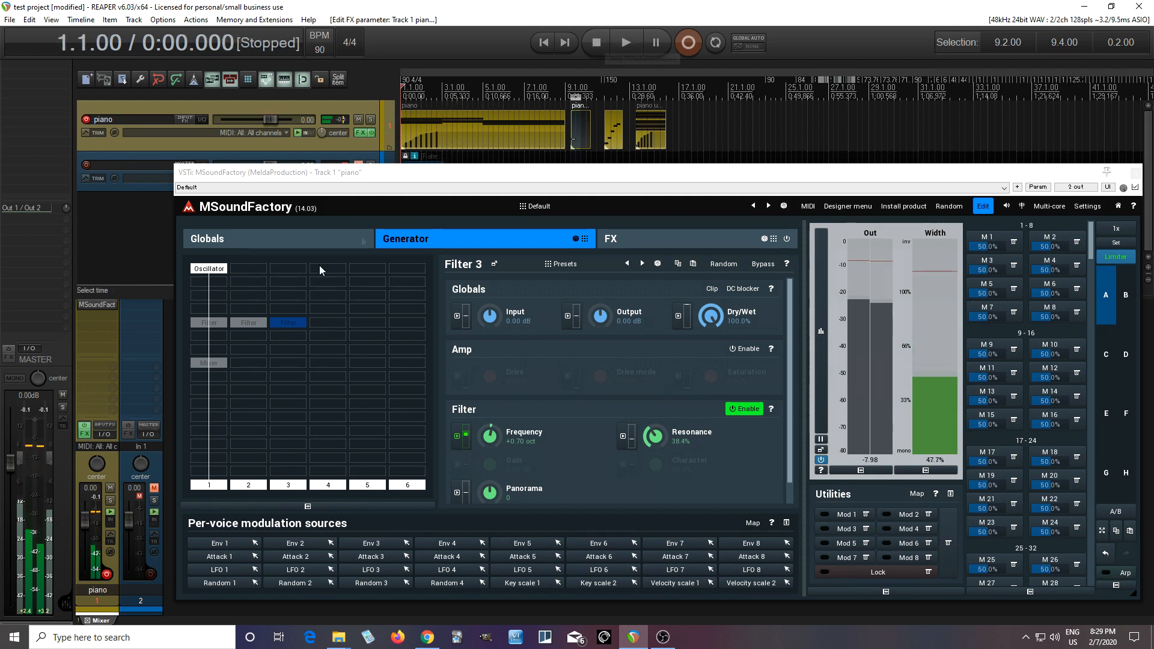
# Step: Re-enable the three Filter modules and the Mixer
pyautogui.click(209, 325)
pyautogui.click(247, 325)
pyautogui.click(289, 325)
pyautogui.click(208, 364)
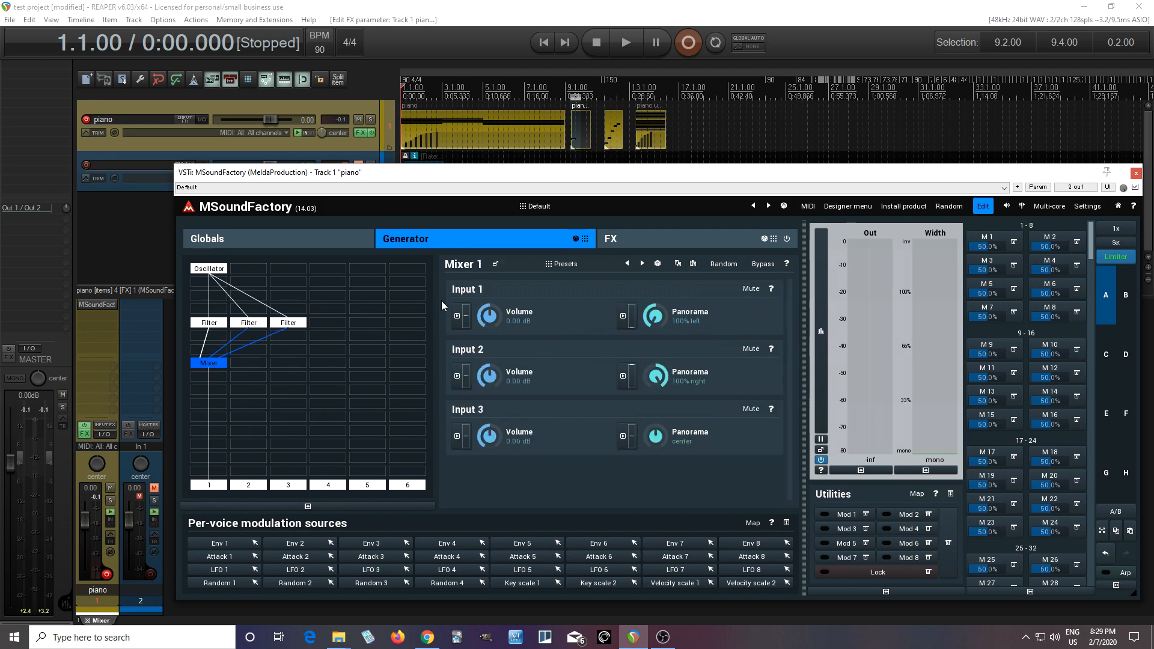
# Step: Play the project with the filters active and lower the global gain to about -10.4 dB
pyautogui.click(626, 44)
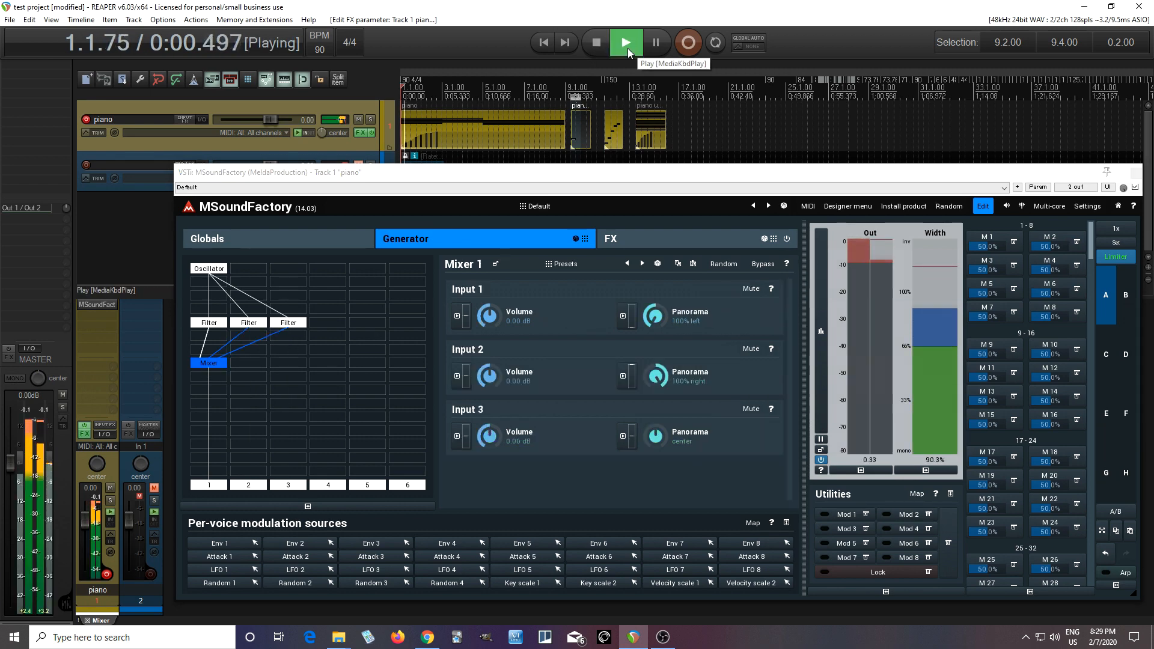
pyautogui.click(239, 246)
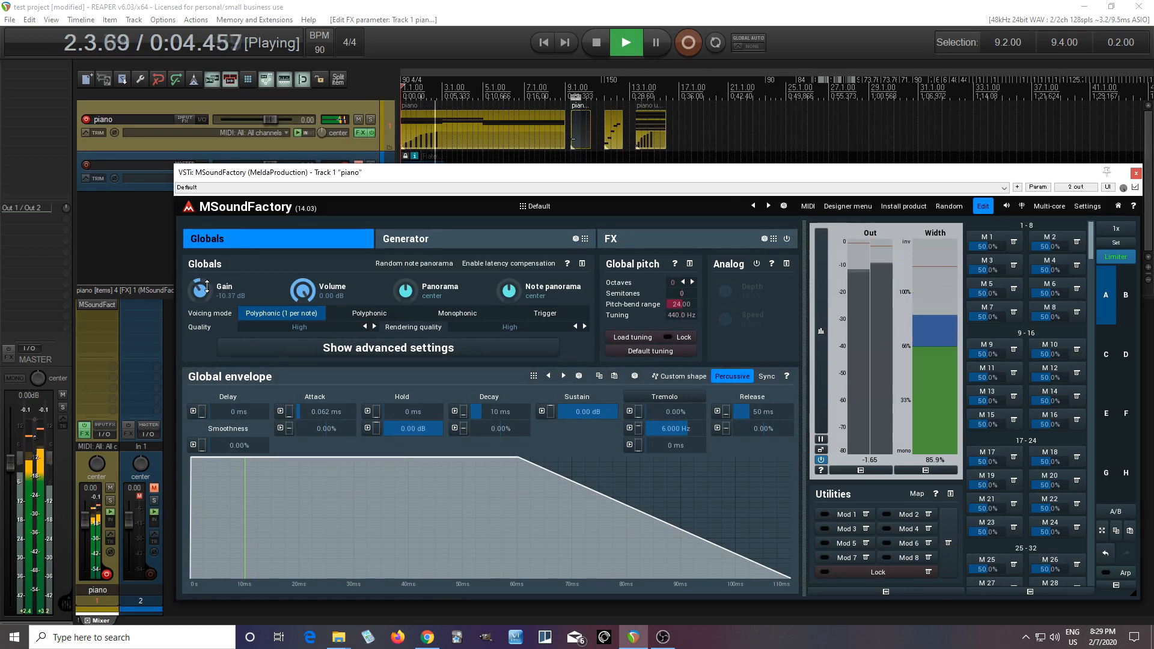
pyautogui.click(414, 242)
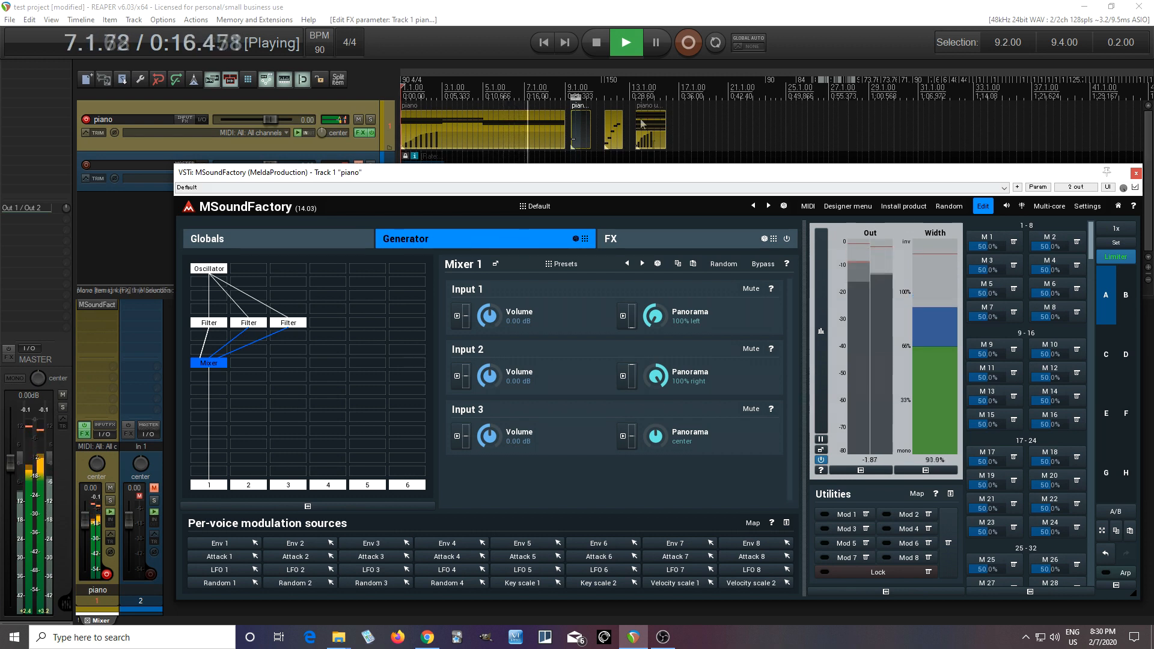
pyautogui.click(597, 39)
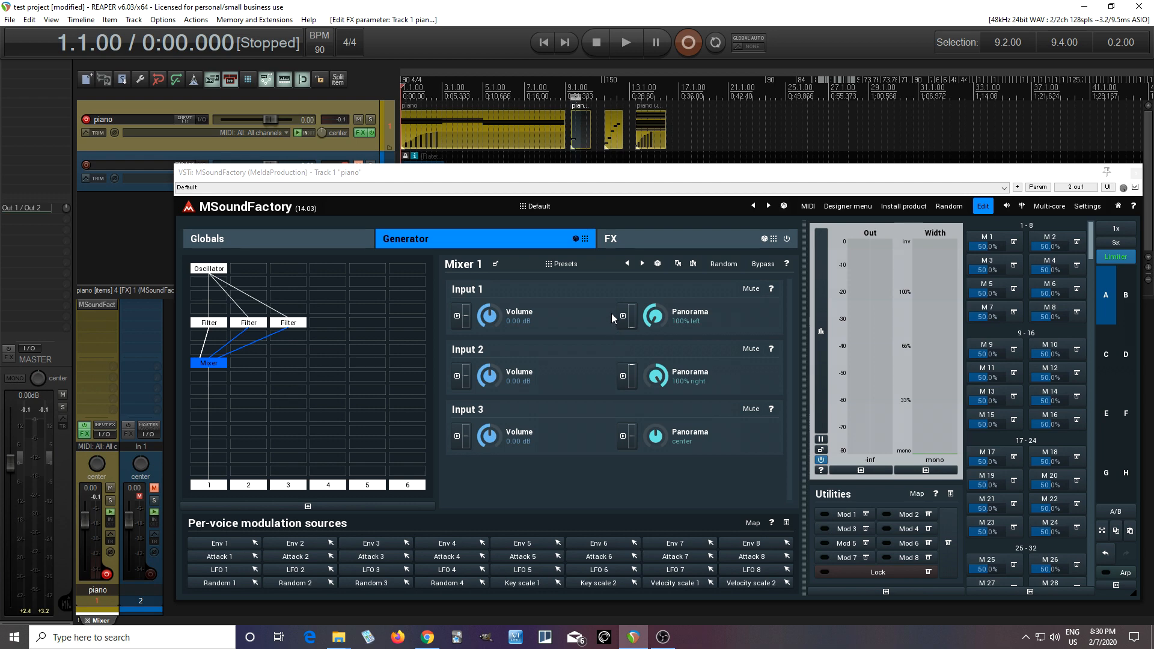
# Step: Switch to settings slot B with the Mega Movement preset and leave edit mode to show the Pulsor instrument
pyautogui.click(1125, 296)
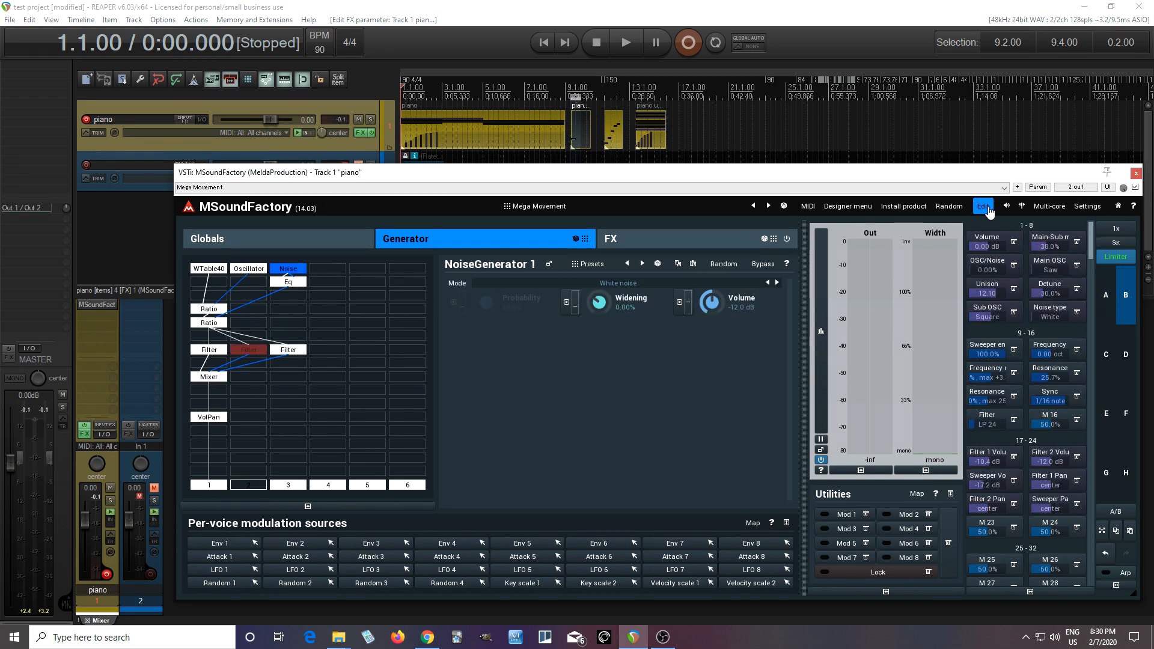
pyautogui.click(984, 206)
pyautogui.moveTo(432, 170); pyautogui.dragTo(457, 162)
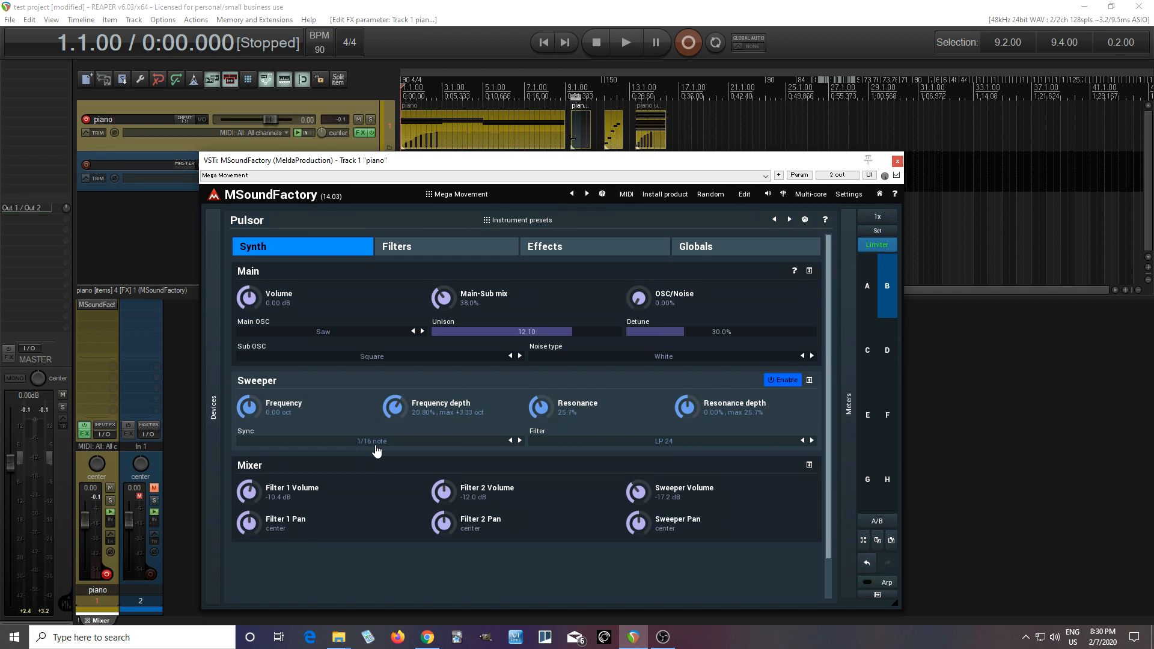
# Step: Examine the step sequencers and settings of Pulsor's Filter 1 and Filter 2, toggling each filter on and off
pyautogui.click(423, 250)
pyautogui.moveTo(828, 383)
pyautogui.mouseDown()
pyautogui.moveTo(830, 459)
pyautogui.moveTo(827, 398)
pyautogui.mouseUp()
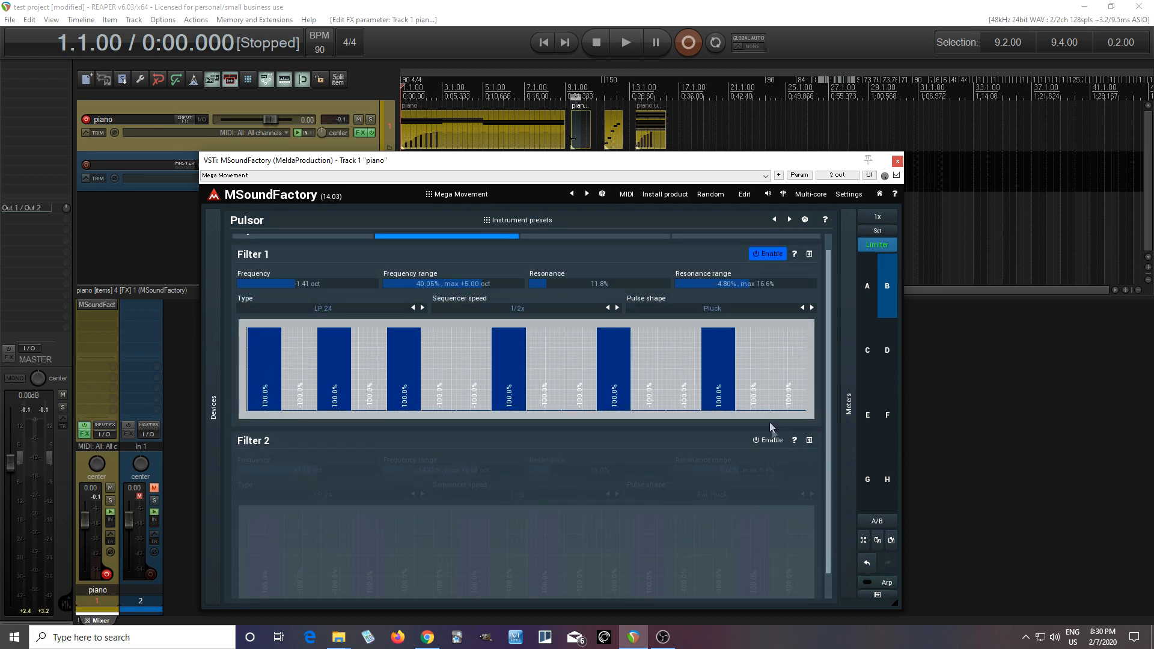
pyautogui.click(778, 442)
pyautogui.moveTo(829, 406)
pyautogui.mouseDown()
pyautogui.moveTo(829, 430)
pyautogui.moveTo(826, 414)
pyautogui.mouseUp()
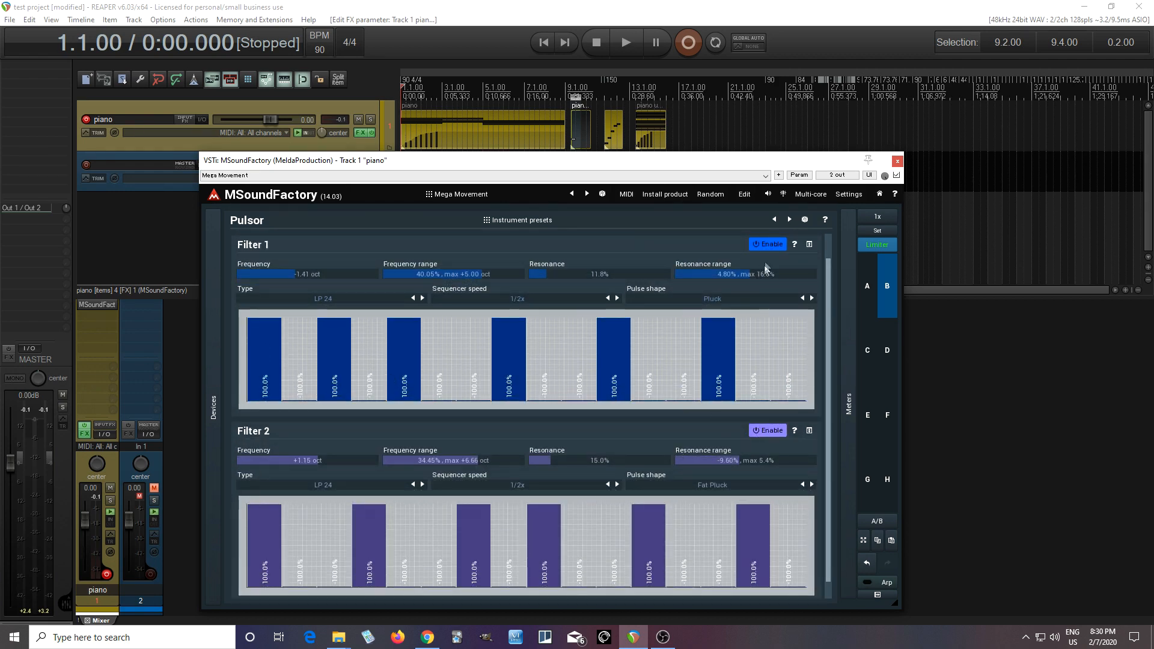
pyautogui.click(767, 244)
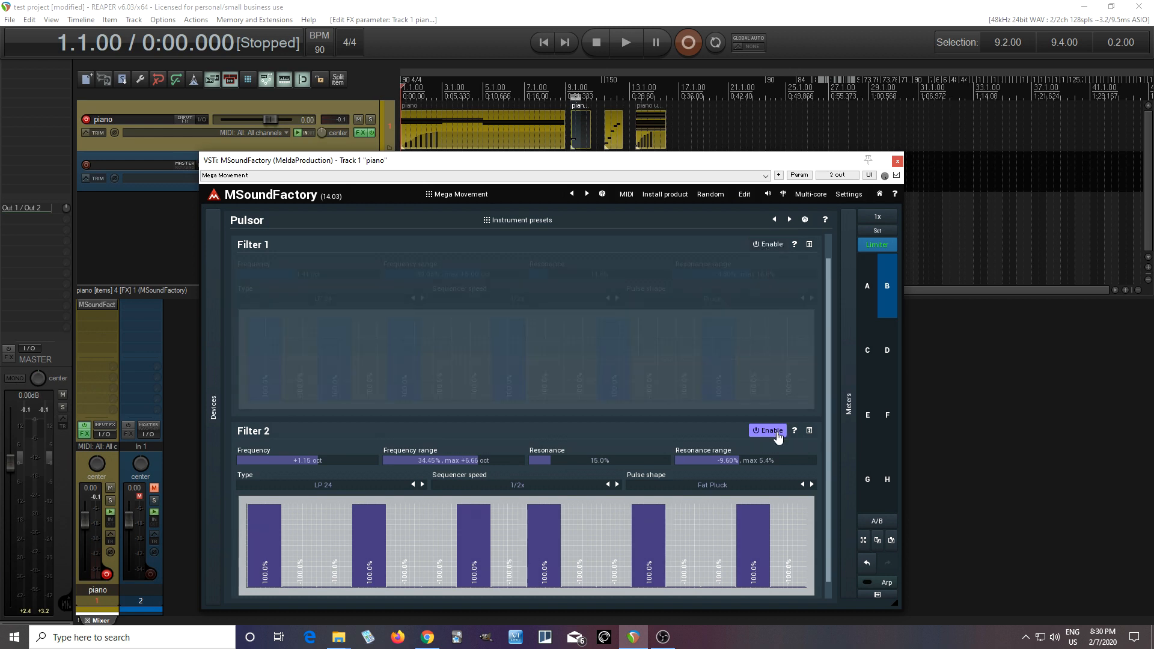
pyautogui.click(769, 431)
pyautogui.click(772, 245)
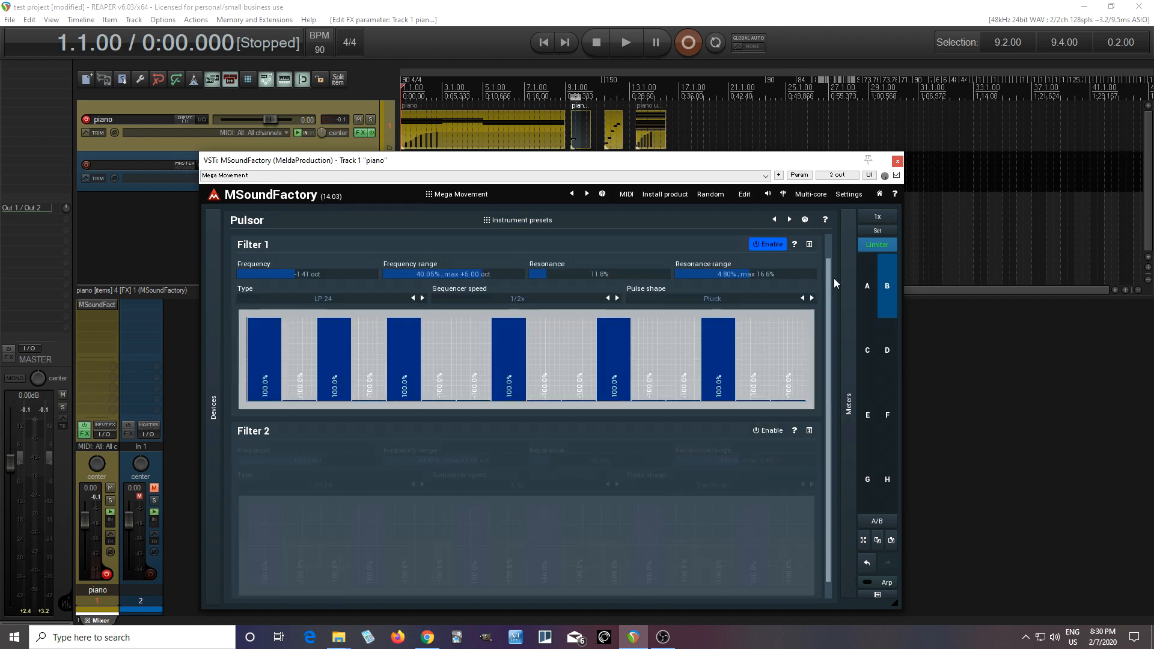
pyautogui.scroll(1, 833, 276)
# Step: Return to Pulsor's synth settings and audition the preset with only Filter 1 and the Sweeper enabled
pyautogui.click(283, 256)
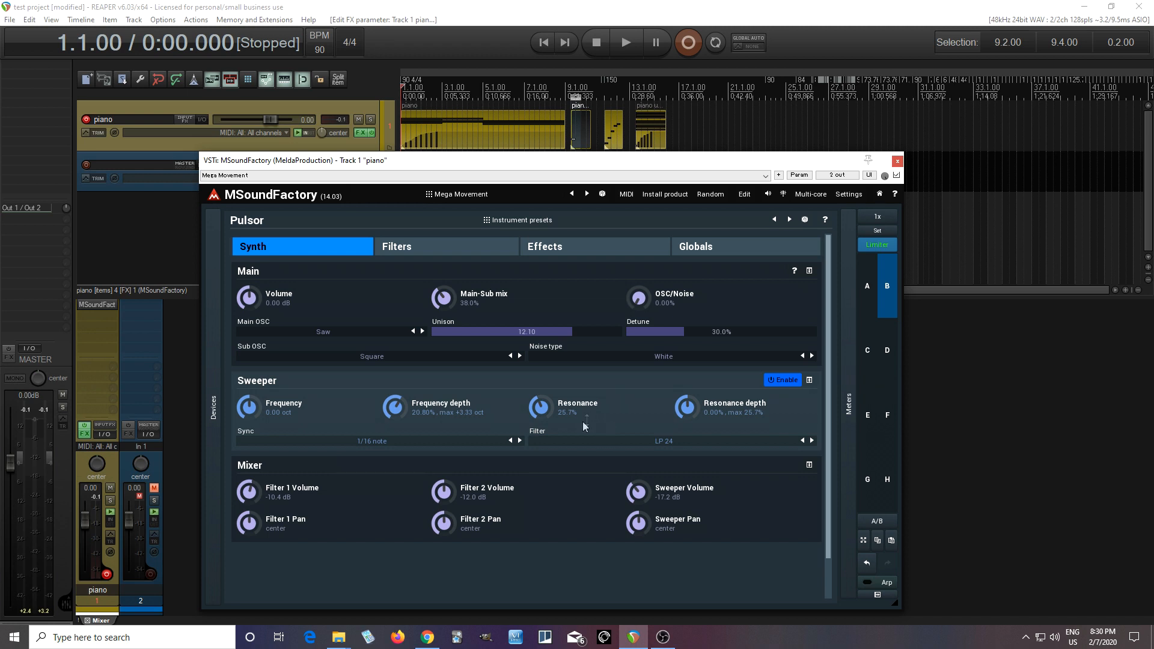
pyautogui.click(622, 49)
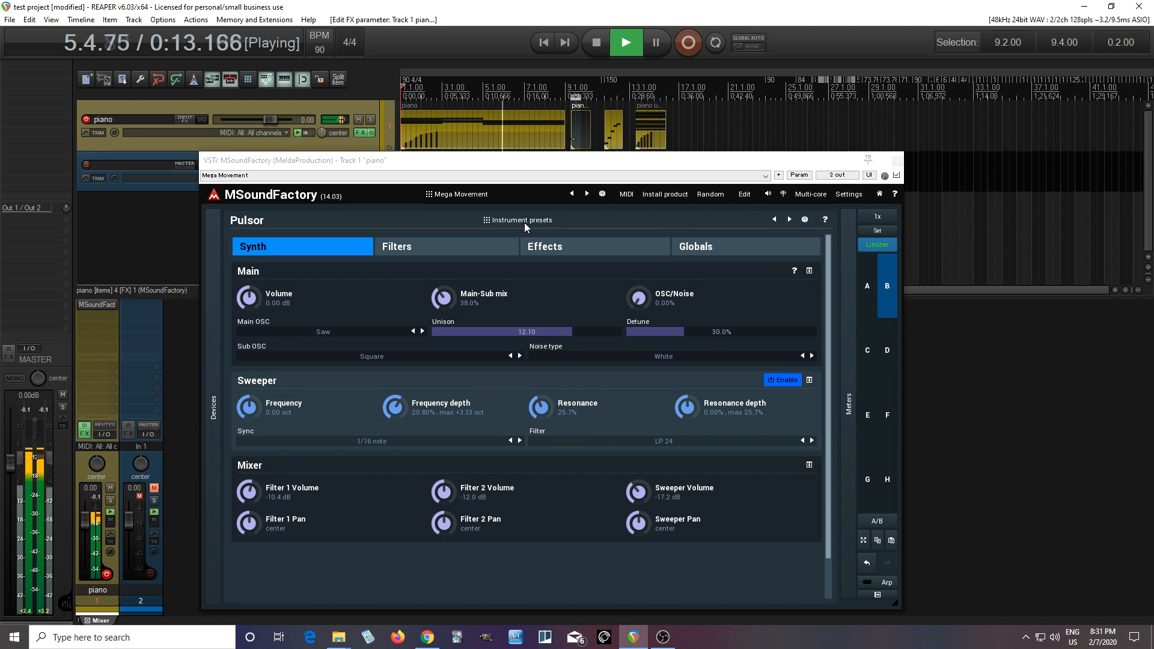
pyautogui.click(600, 44)
# Step: Enable Pulsor's Filter 2 with a sequencer speed of 1x and the Pluck pulse shape
pyautogui.click(424, 244)
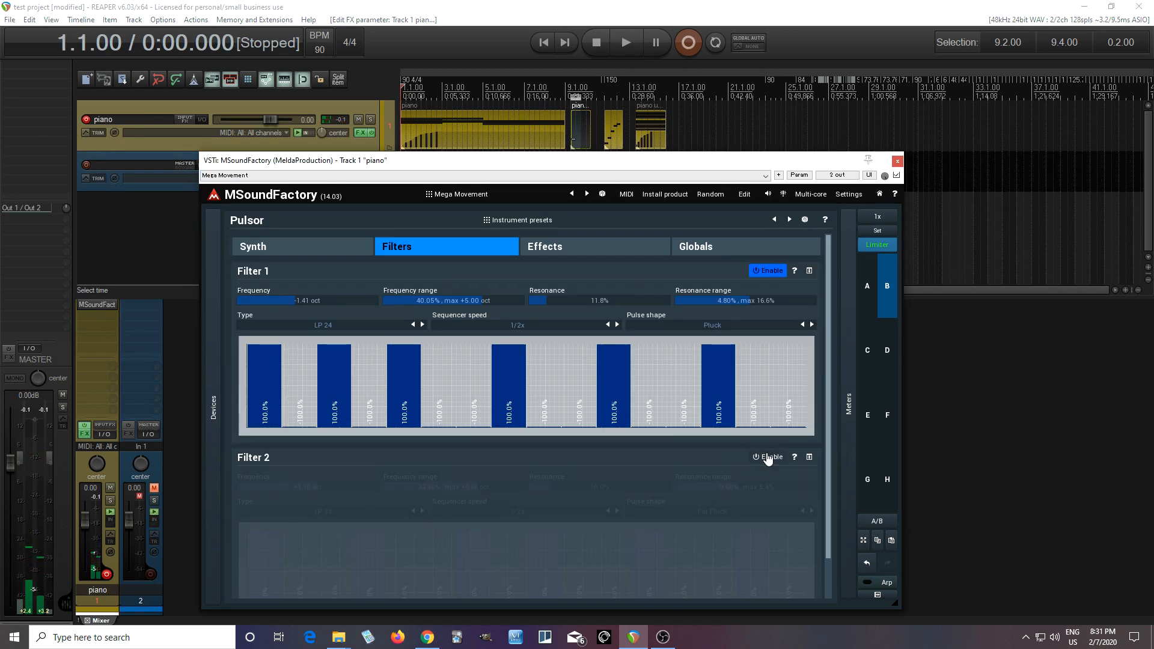
pyautogui.click(768, 457)
pyautogui.click(562, 515)
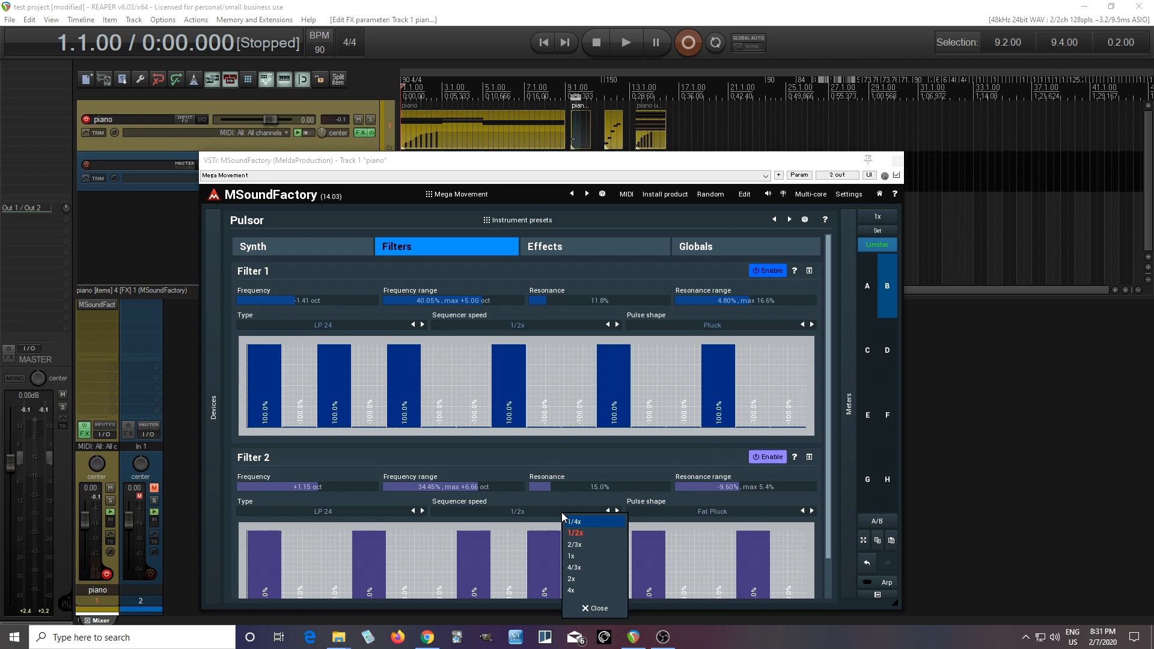
pyautogui.click(588, 559)
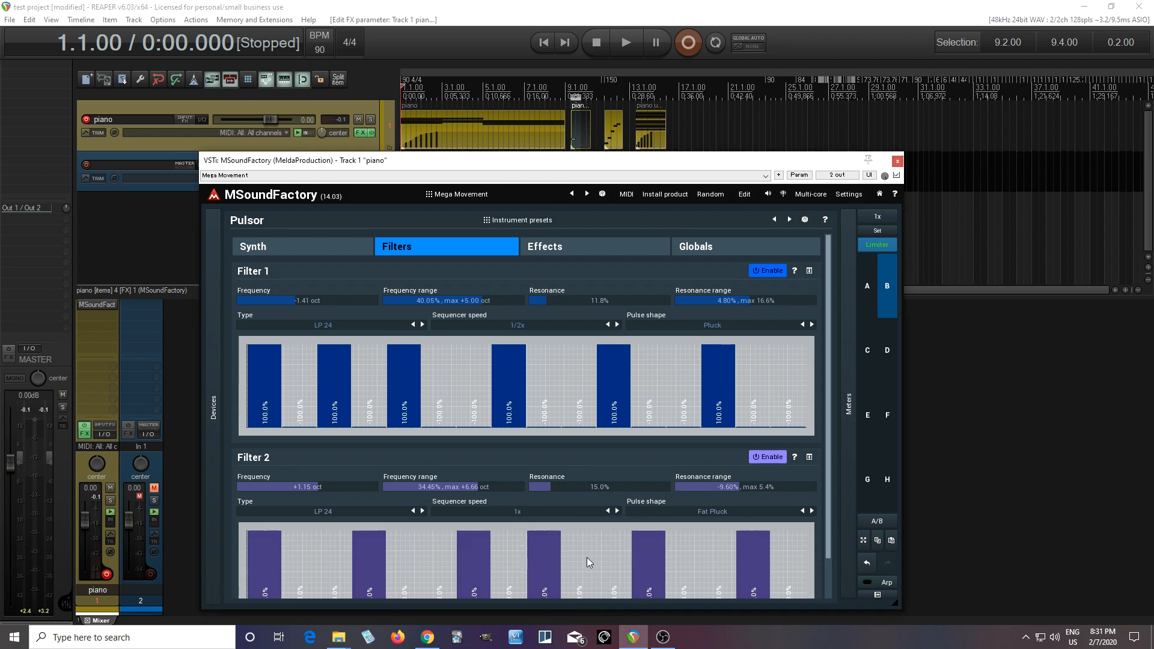
pyautogui.click(676, 511)
pyautogui.click(700, 519)
# Step: Start playback and pan Filter 1 100% left and Filter 2 100% right in Pulsor's mixer
pyautogui.click(625, 46)
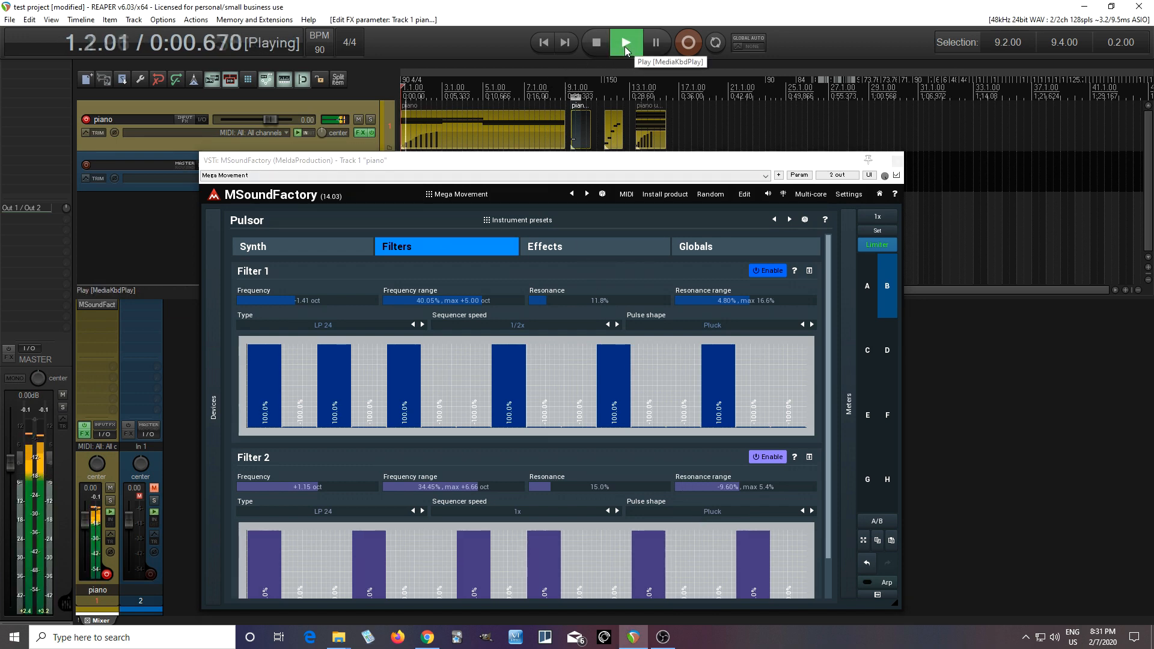
pyautogui.moveTo(381, 160); pyautogui.dragTo(442, 135)
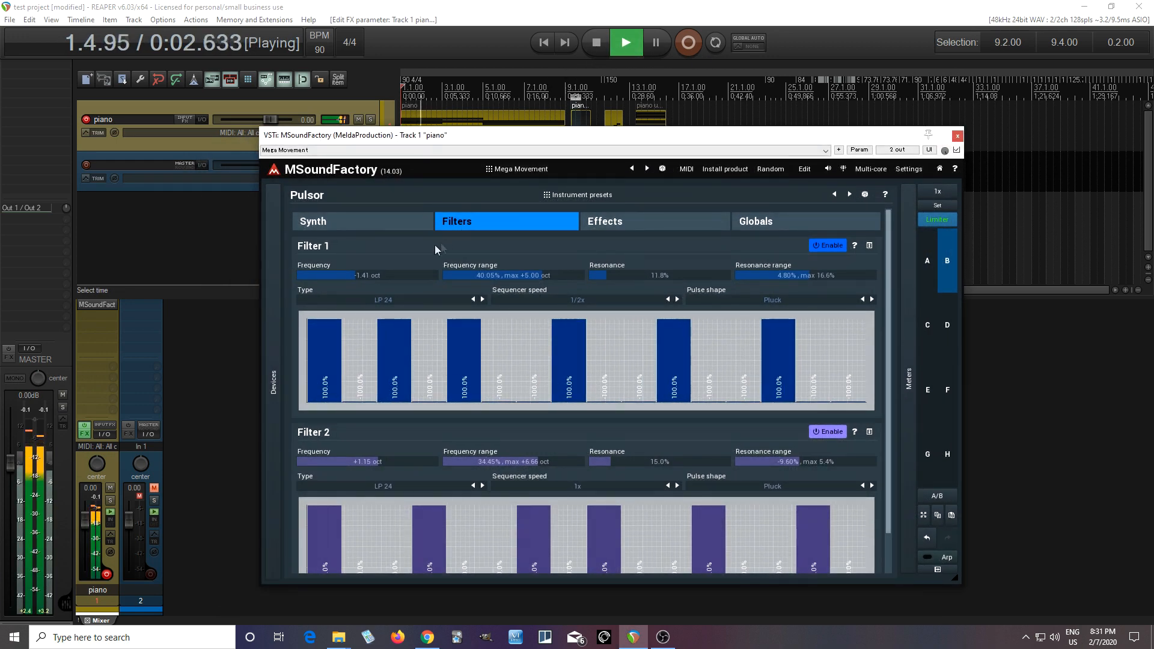
pyautogui.click(389, 223)
pyautogui.moveTo(335, 504); pyautogui.dragTo(336, 541)
pyautogui.moveTo(505, 508); pyautogui.dragTo(508, 499)
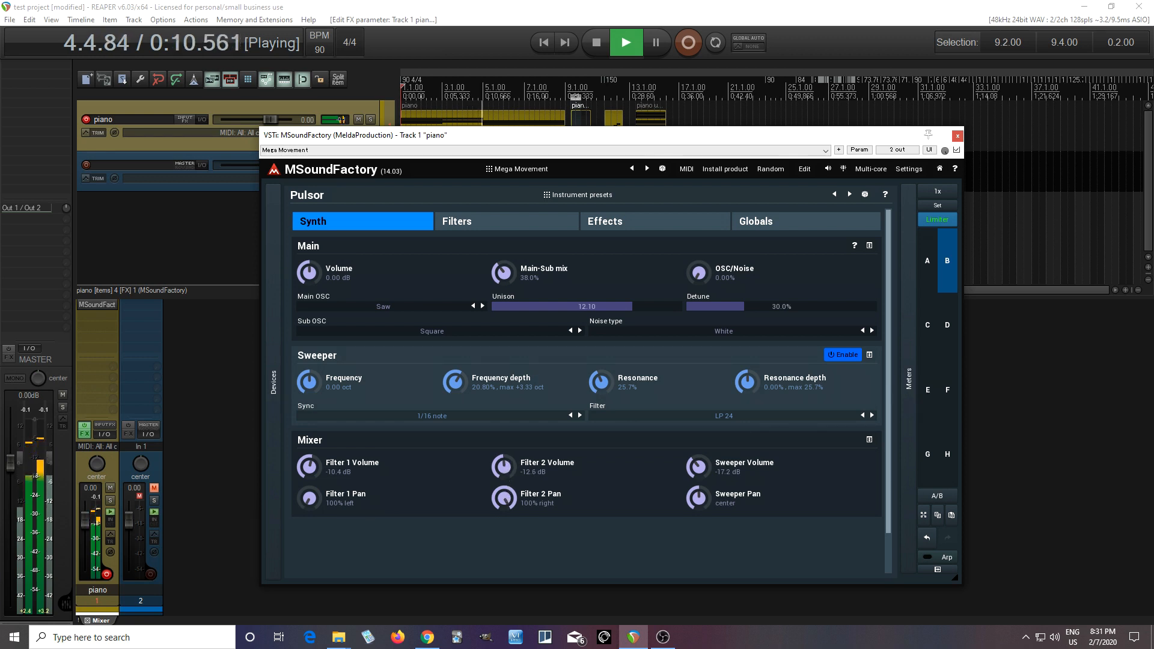
# Step: Set the Filter 2 volume to -13.3 dB and the Sweeper volume to -14.6 dB, and stop playback
pyautogui.moveTo(508, 470); pyautogui.dragTo(508, 475)
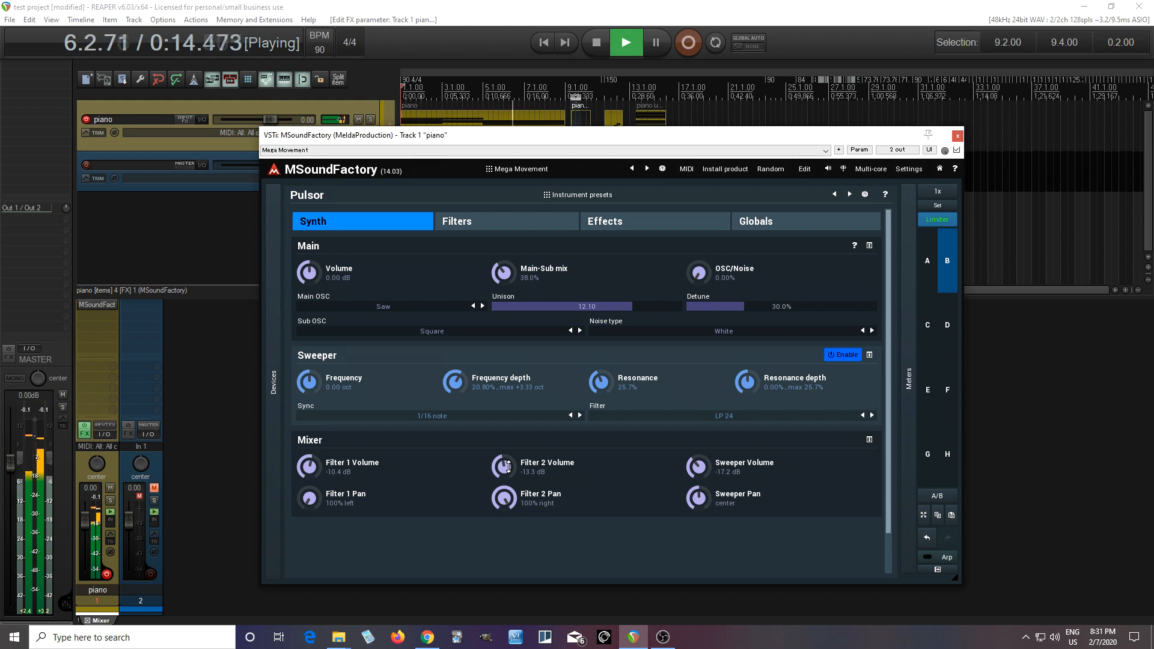
pyautogui.moveTo(700, 468); pyautogui.dragTo(700, 460)
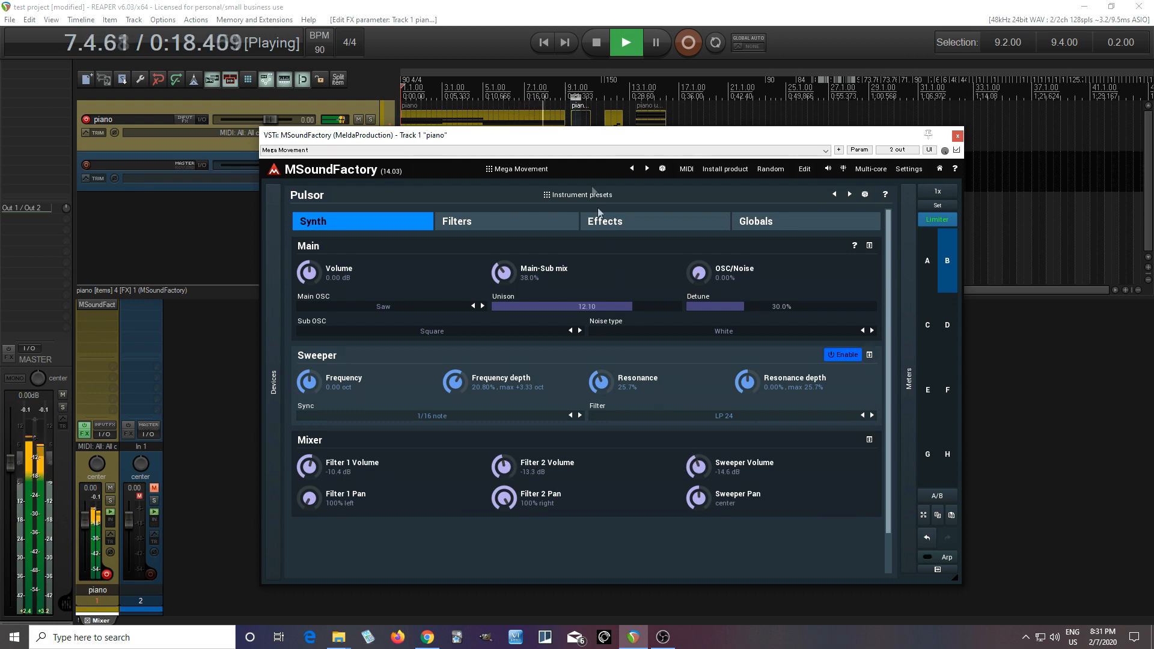
pyautogui.click(602, 46)
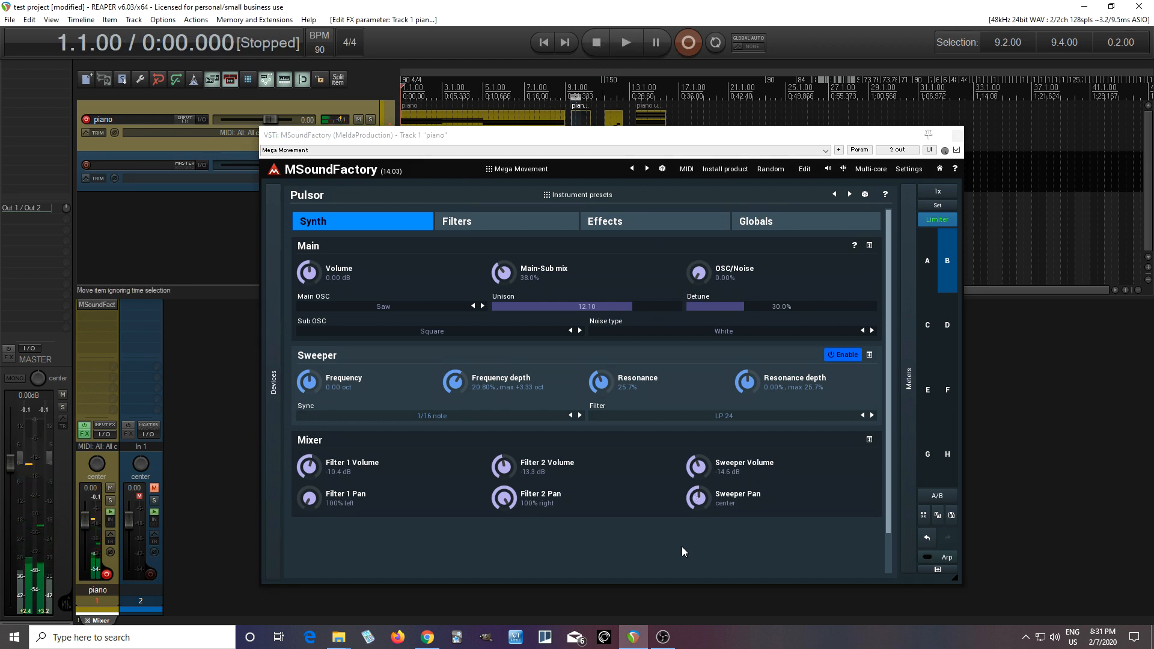